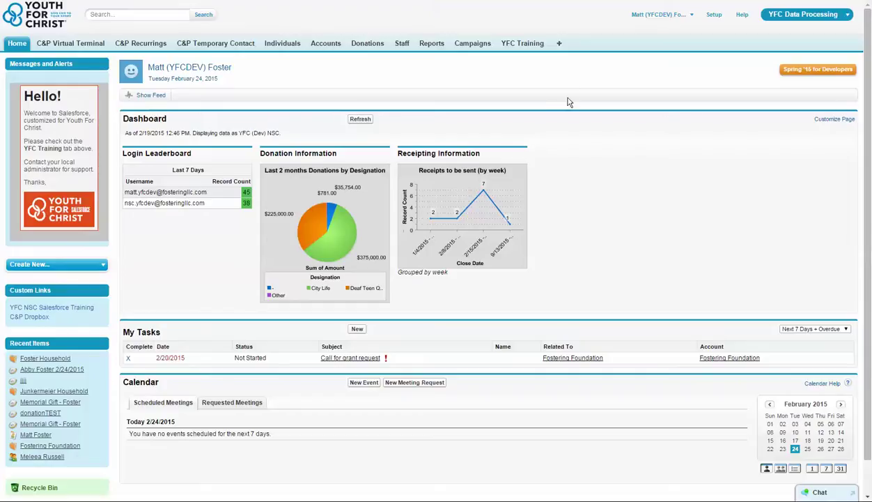
Open the YFC Logos folder in Documents from the list of all tabs.
left_click(560, 44)
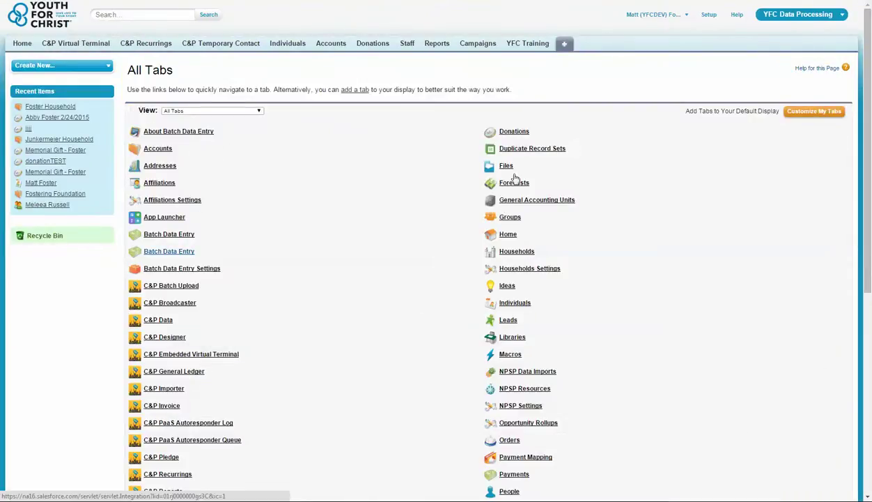
scroll(360, 225, "down", 6)
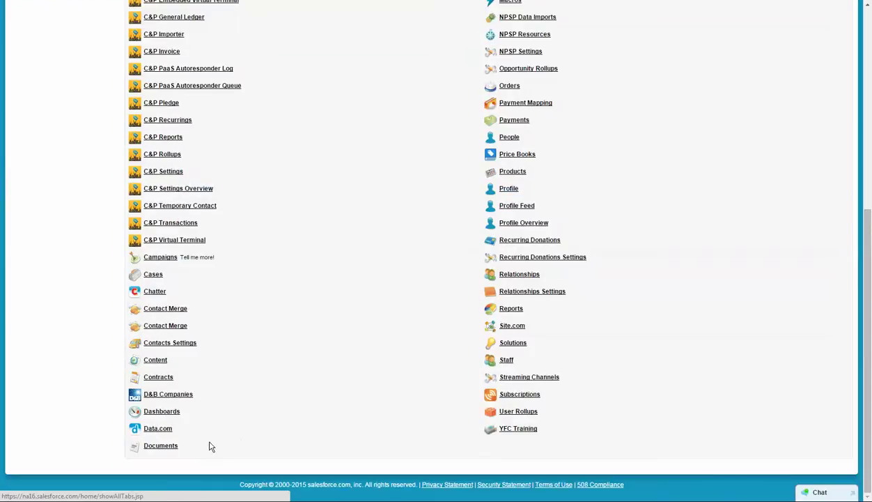
left_click(160, 449)
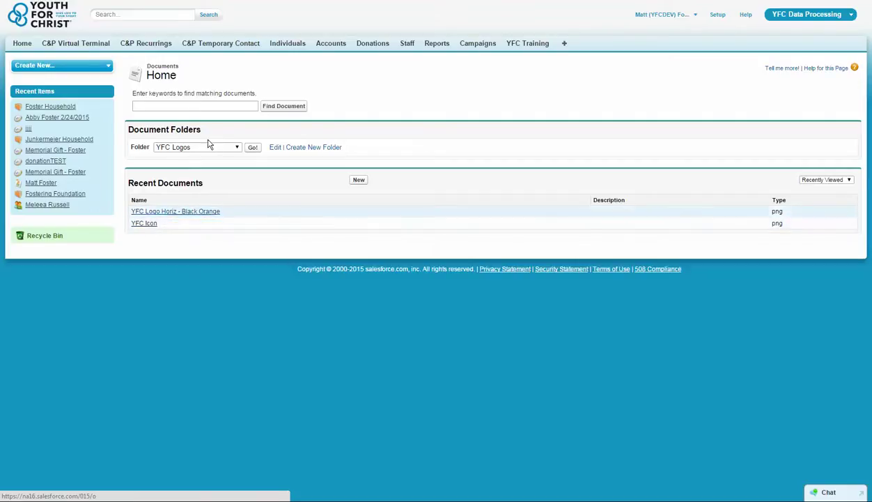
left_click(252, 148)
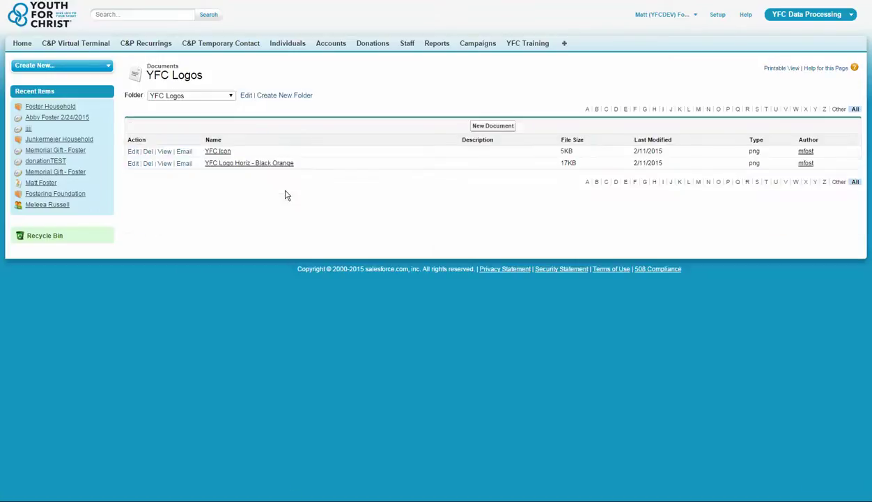
Examine the YFC Icon document's properties and image, and return to the YFC Logos folder.
left_click(220, 152)
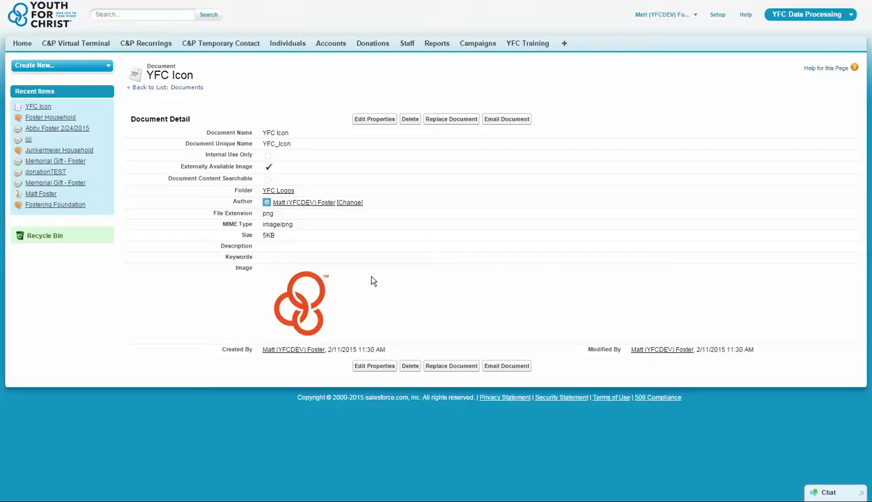
left_click_drag(293, 223, 260, 233)
left_click(320, 233)
key("alt+Left")
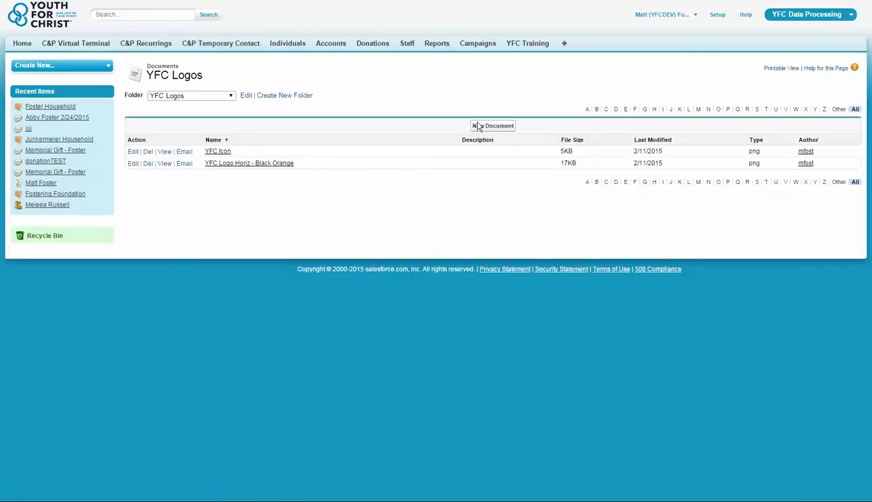
Start a new document named Test in the YFC Logos folder and mark it as an externally available image.
left_click(491, 126)
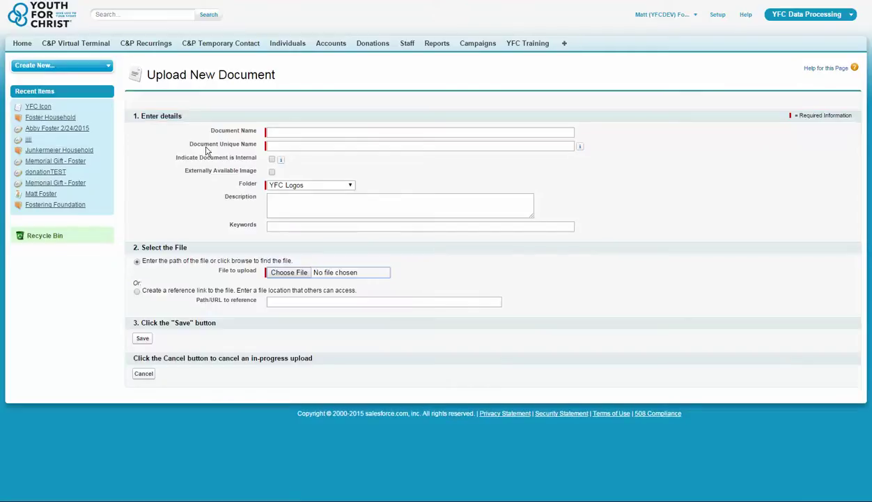
left_click(276, 134)
type("Test")
key("BackSpace")
left_click(718, 169)
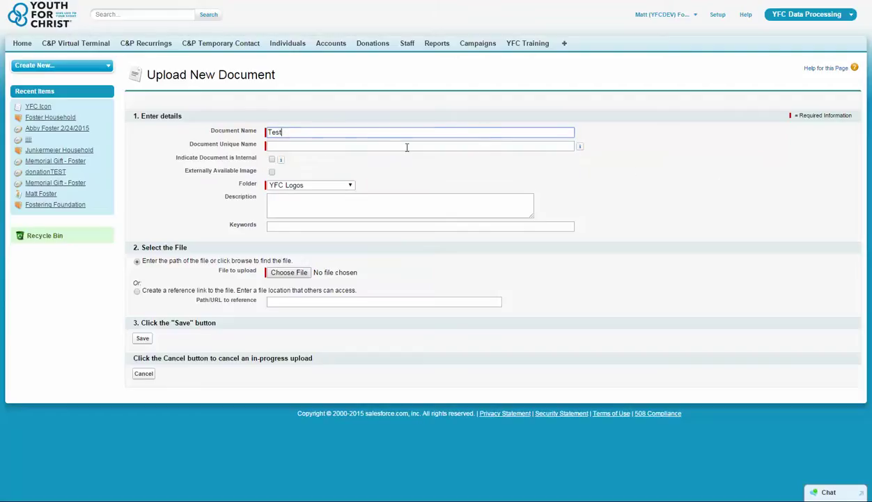
left_click(271, 171)
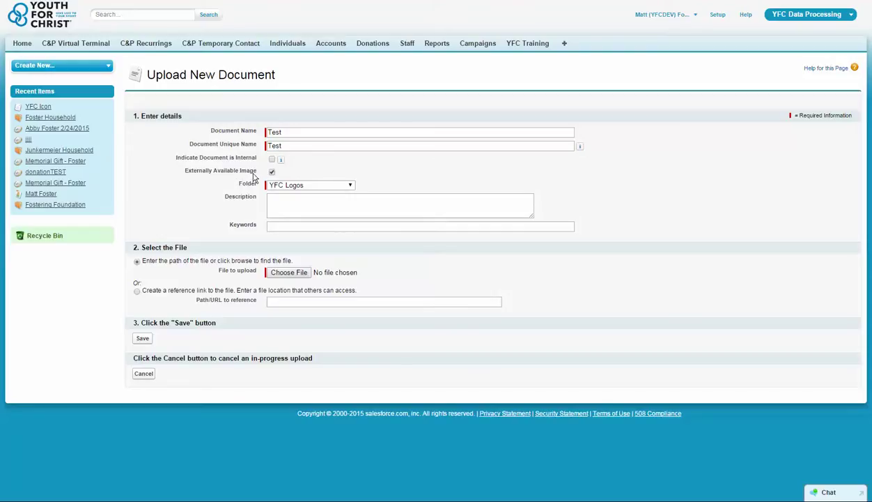
left_click(323, 186)
left_click(323, 187)
Choose Youtube-icon.png as the file to upload and save the Test document.
left_click(282, 272)
left_click(232, 108)
scroll(230, 90, "down", 5)
scroll(230, 98, "down", 3)
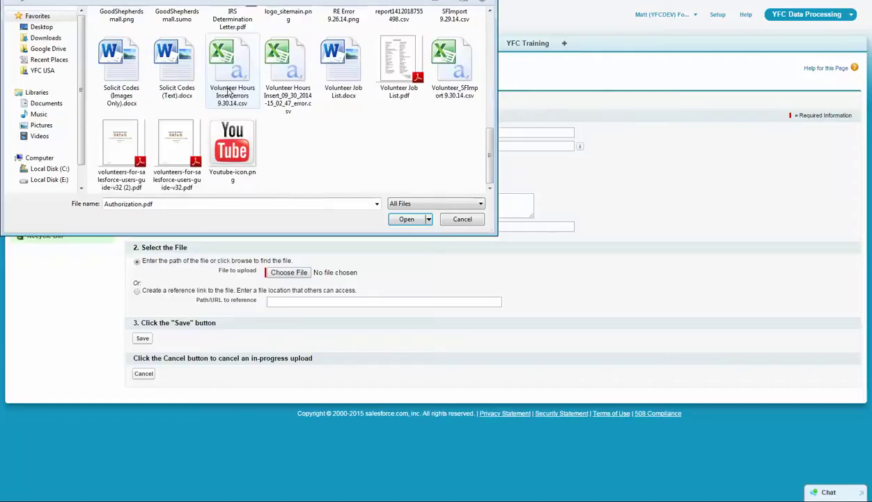
left_click(243, 152)
left_click(407, 218)
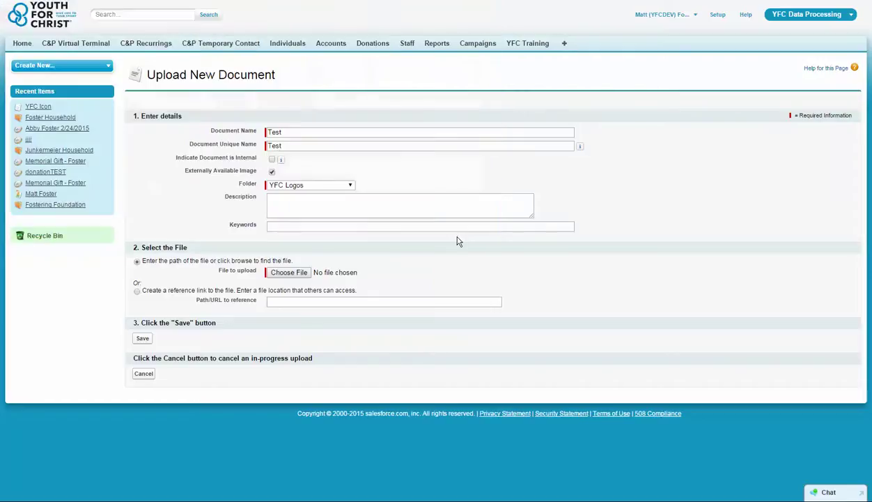
left_click(140, 339)
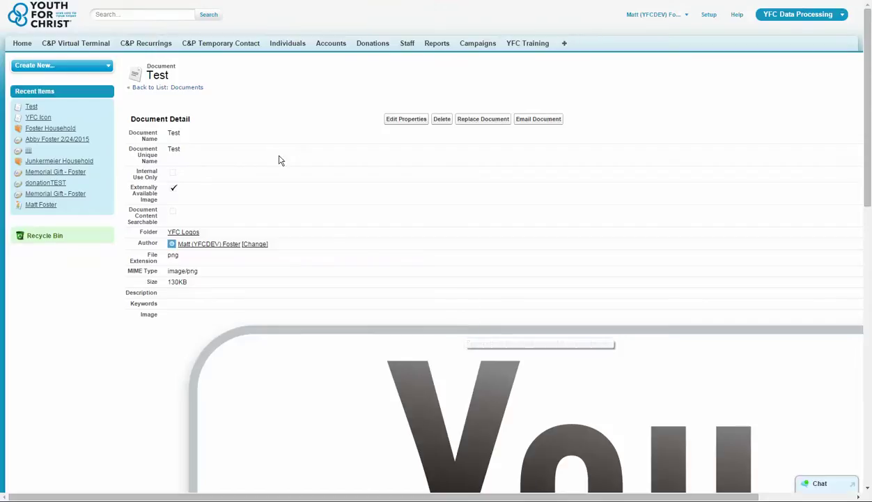
Examine the Test document's details and the size of its uploaded image.
scroll(418, 265, "down", 2)
scroll(418, 265, "down", 7)
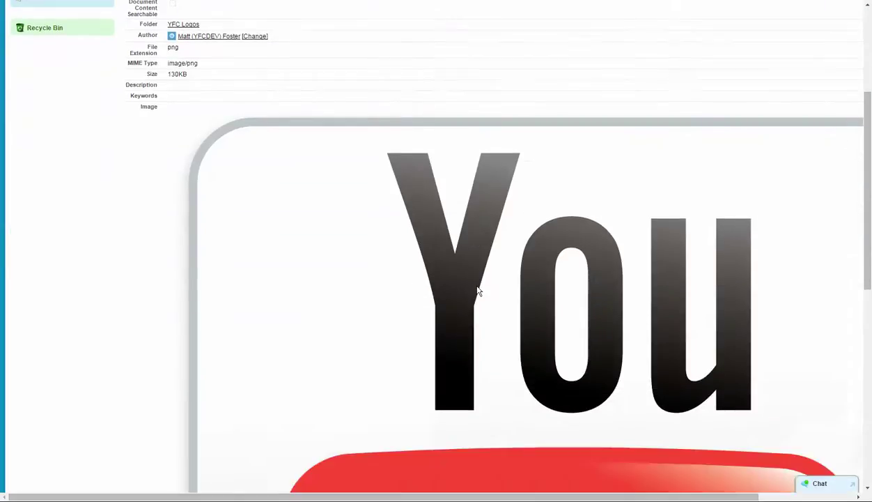
scroll(478, 290, "up", 10)
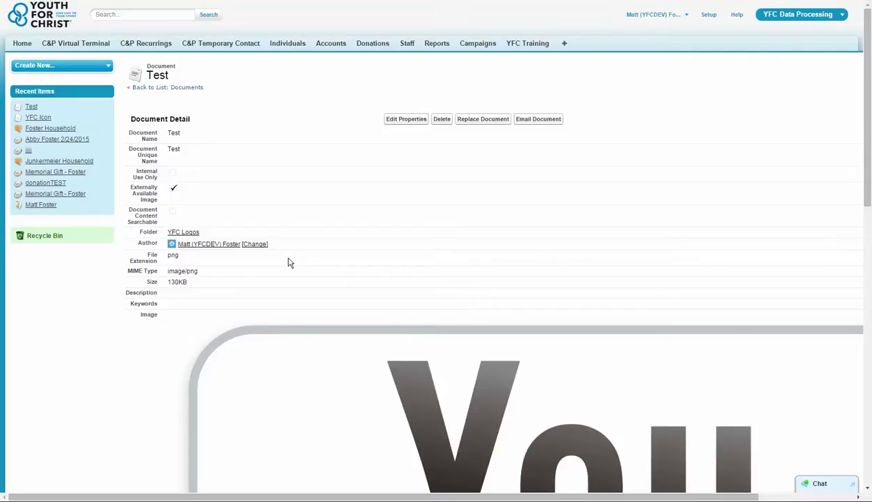
scroll(264, 330, "down", 2)
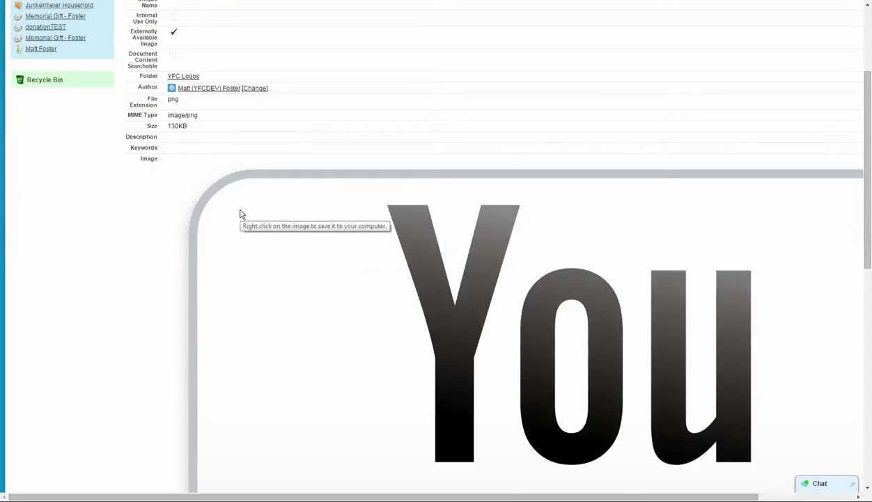
scroll(288, 214, "up", 2)
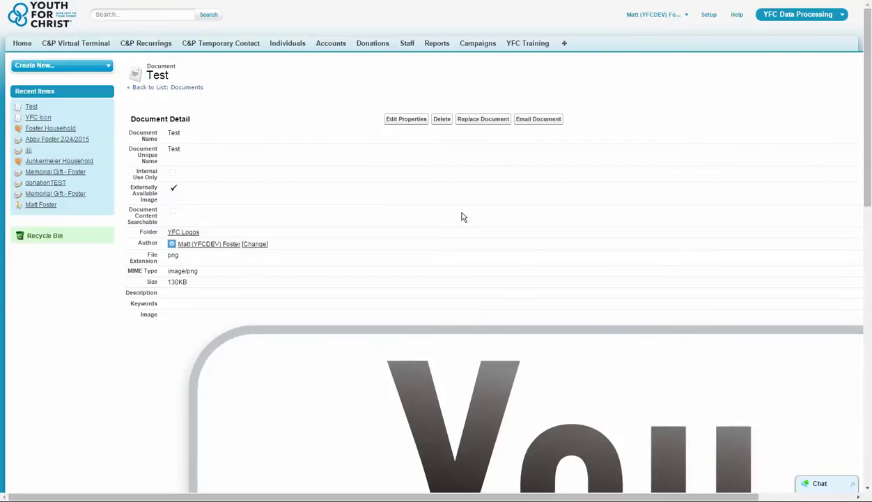
View the form for replacing the Test document's file, and cancel back to the document details.
left_click(477, 124)
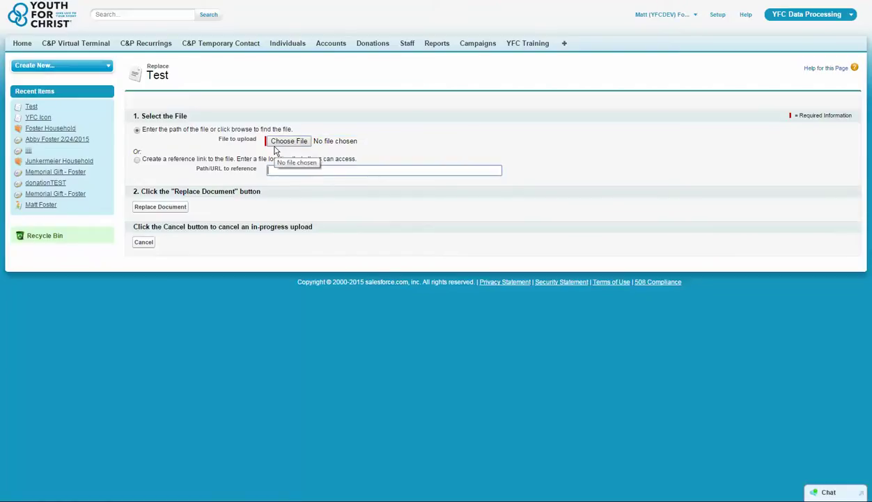
left_click(151, 241)
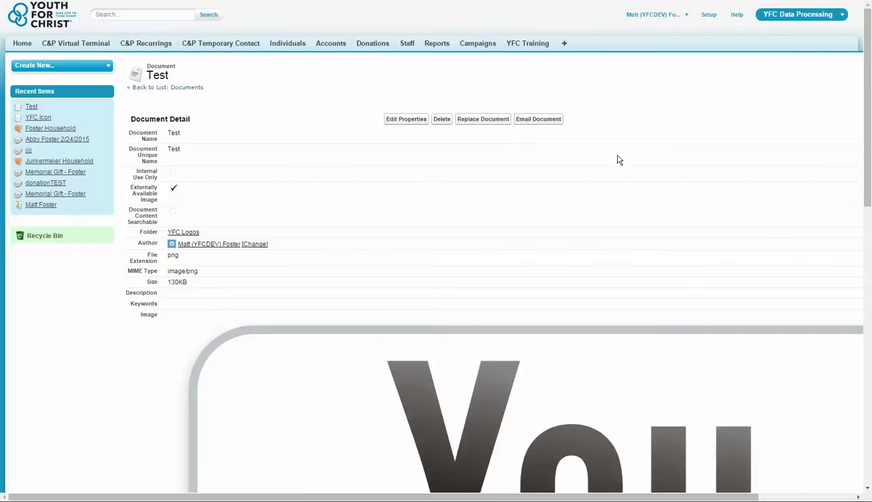
scroll(618, 160, "down", 3)
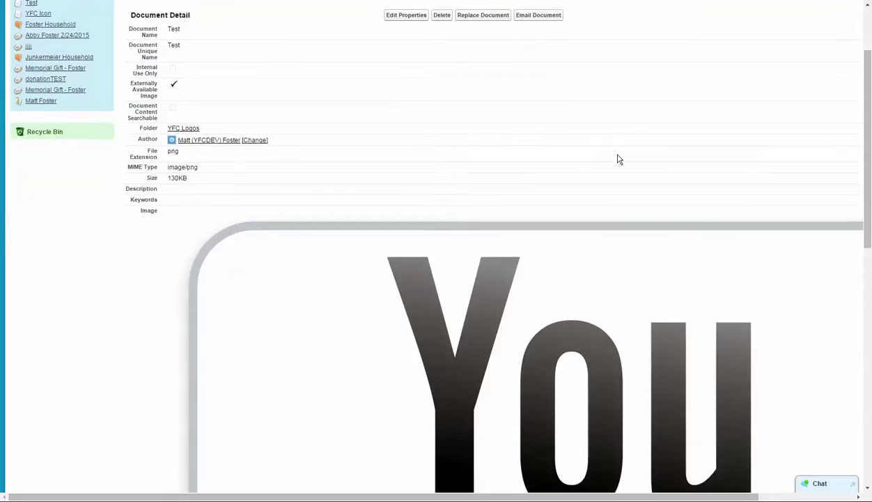
scroll(619, 160, "up", 3)
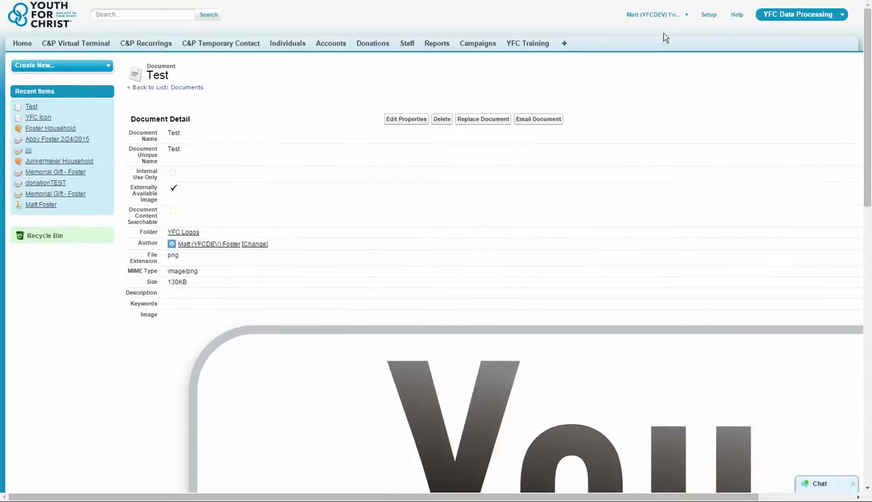
Open the Letterheads list in Setup by searching for "letter".
left_click(707, 17)
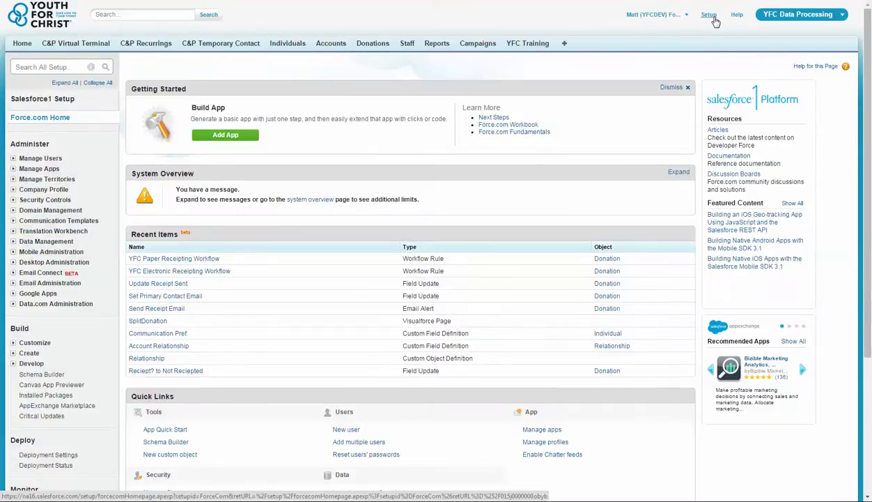
left_click(30, 67)
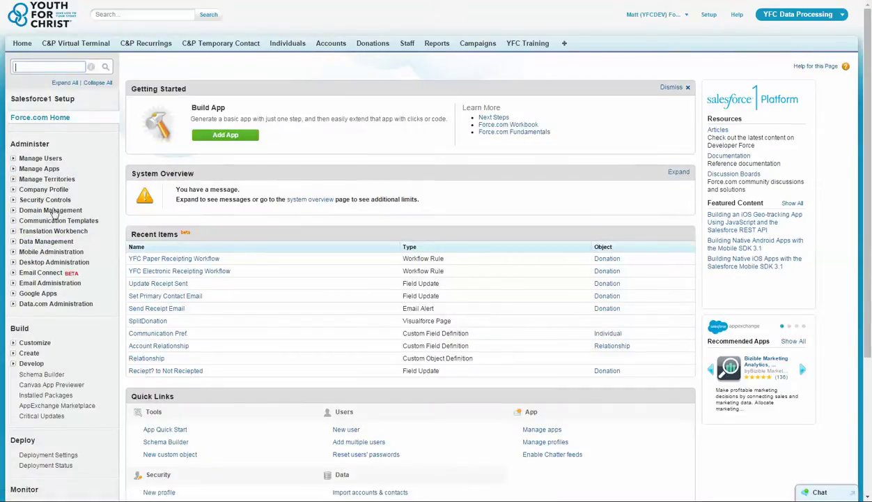
left_click(12, 221)
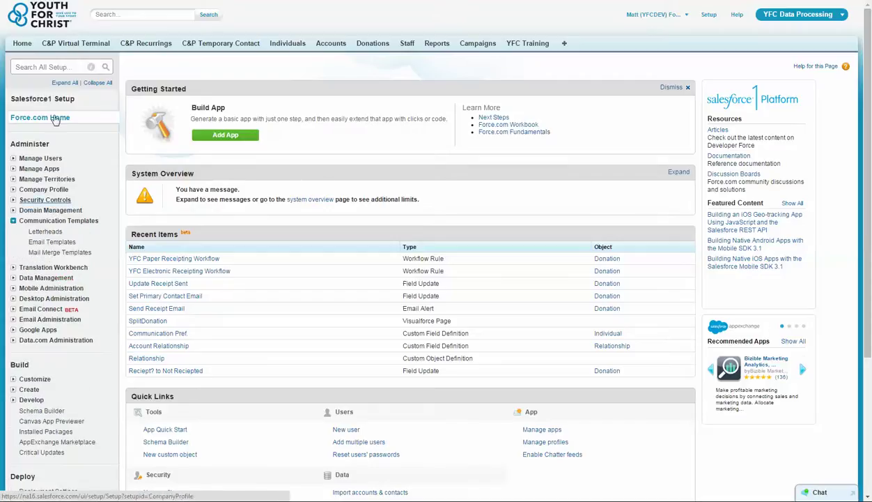
left_click(27, 66)
type("letter")
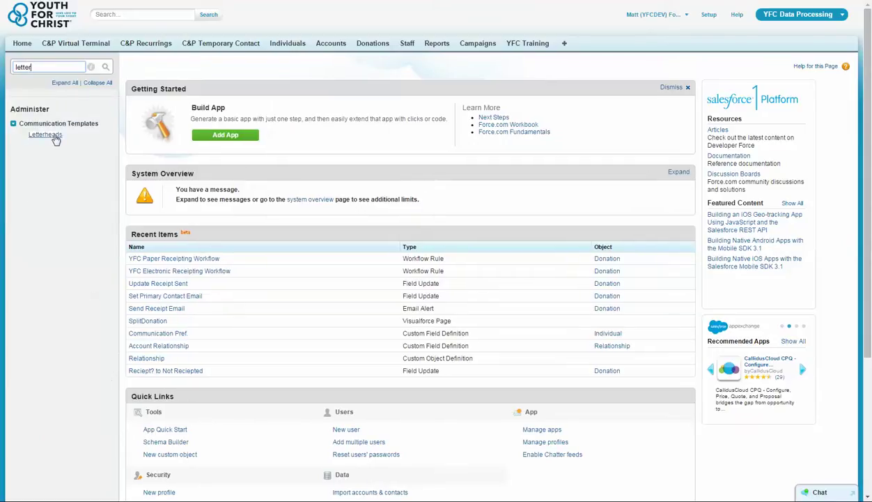
left_click(53, 139)
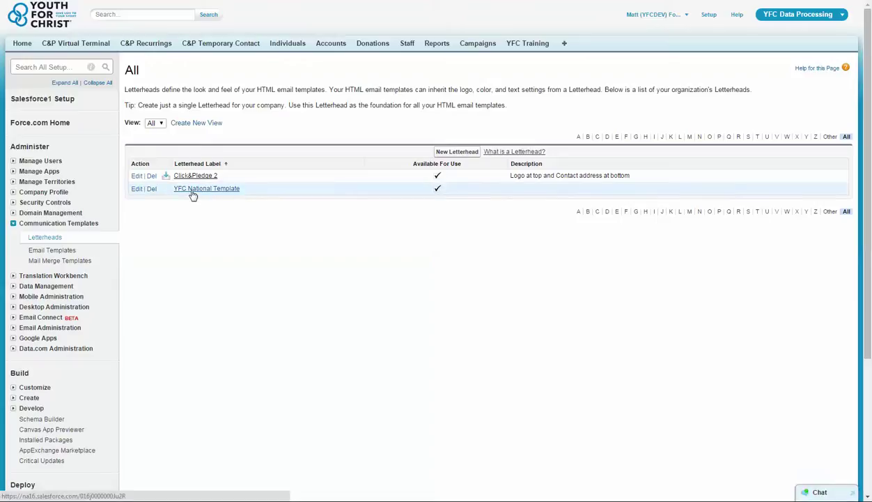
Preview the YFC National Template letterhead and return to the list of letterheads.
left_click(218, 190)
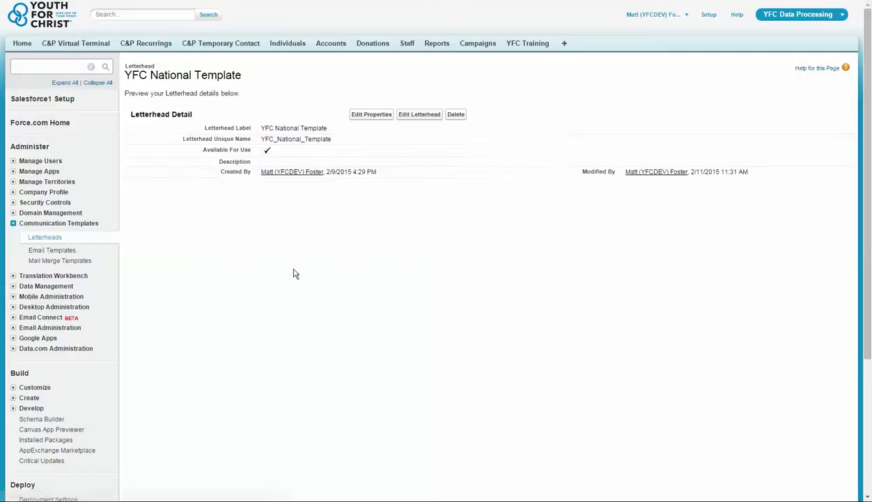
scroll(601, 327, "down", 3)
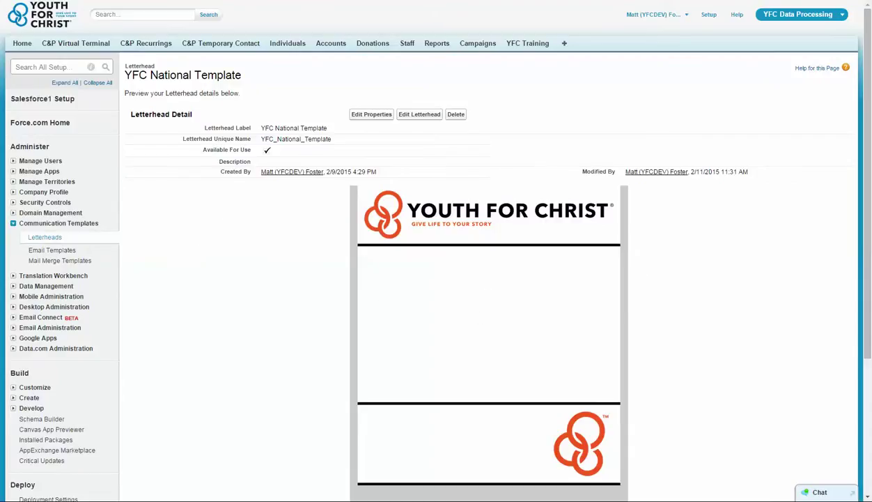
left_click(411, 115)
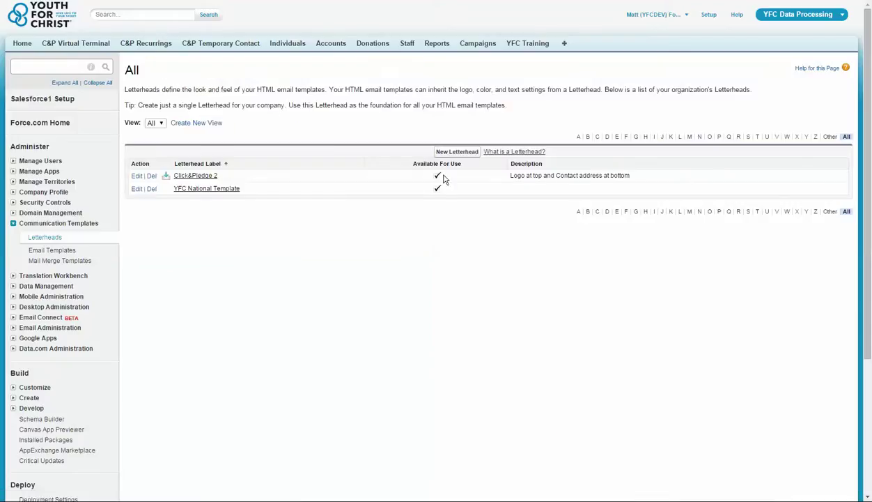
Create a letterhead labelled Tacoma Area Banner, mark it available for use, and save its properties.
left_click(446, 155)
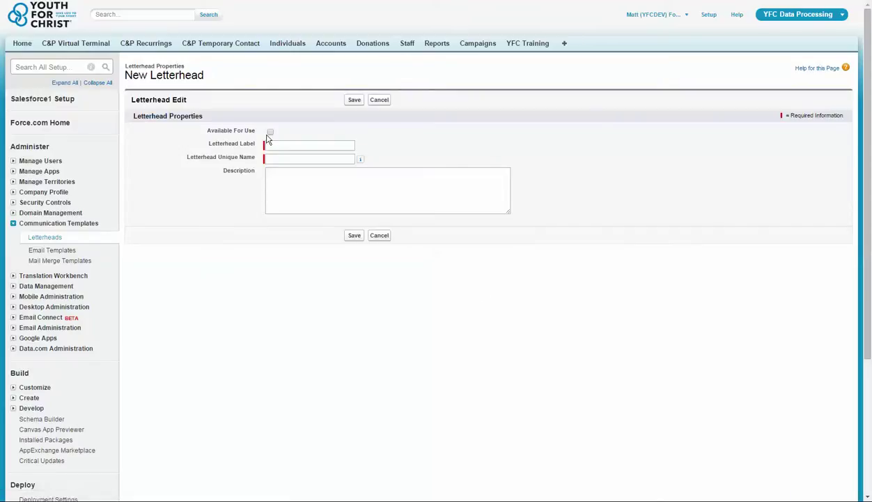
left_click(272, 145)
left_click(271, 132)
left_click(272, 144)
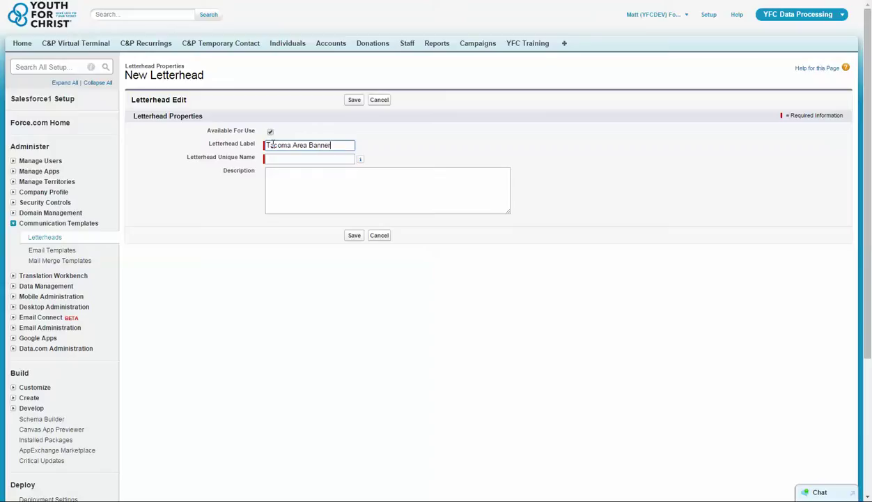
key("Tab")
left_click(354, 99)
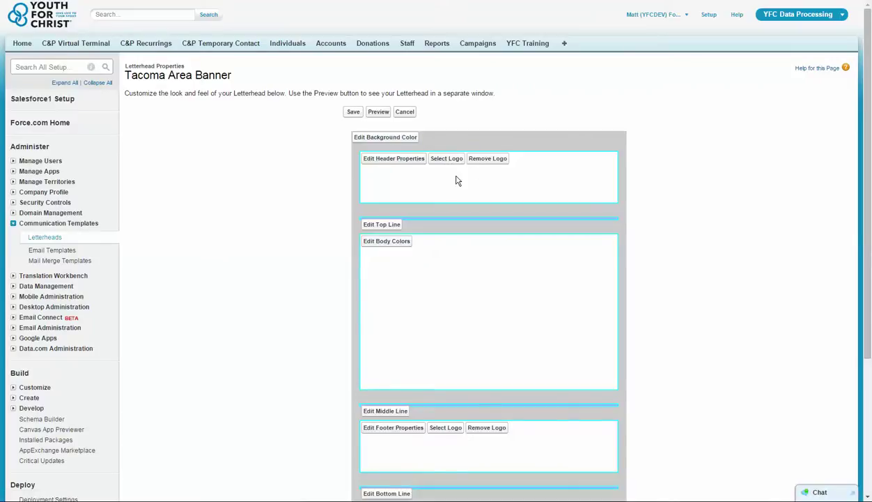
Set the Test image from YFC Logos as the letterhead's header logo and check how it displays.
left_click(452, 163)
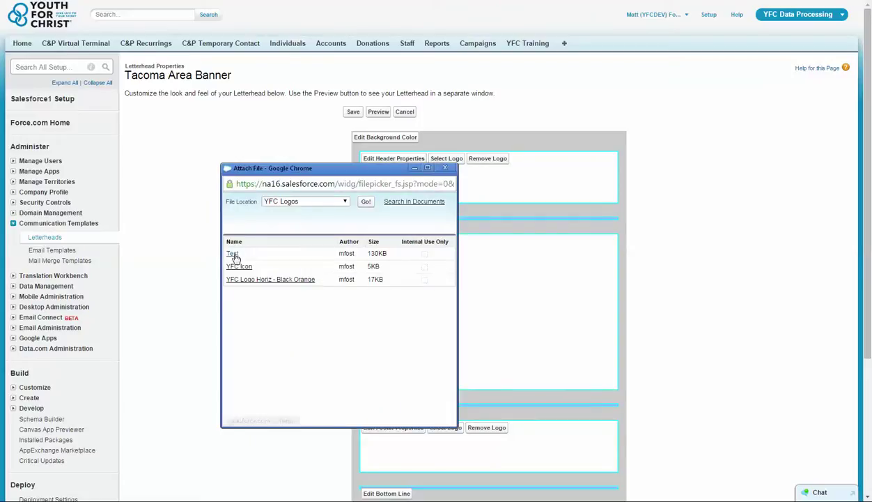
left_click(232, 253)
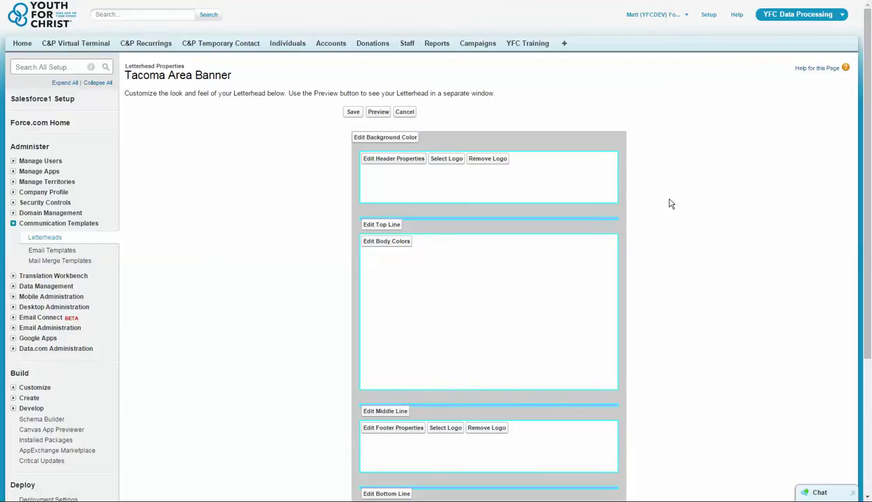
scroll(706, 253, "down", 1)
scroll(707, 259, "up", 1)
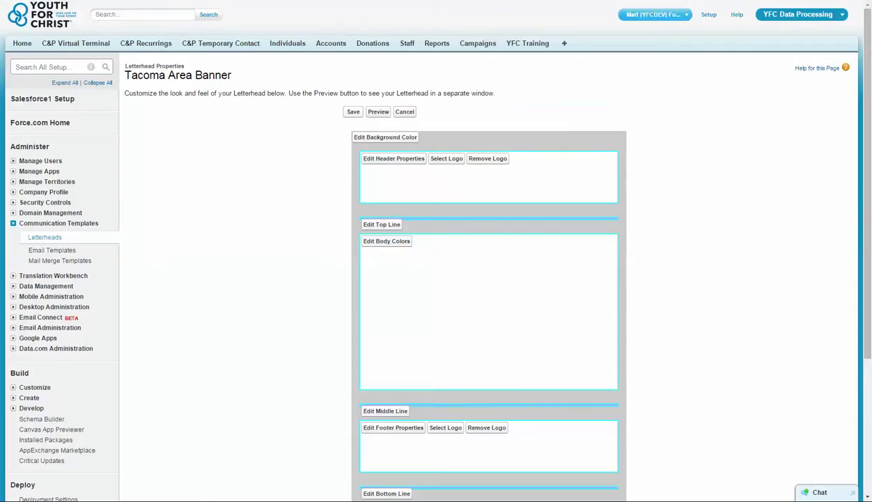
scroll(465, 238, "down", 8)
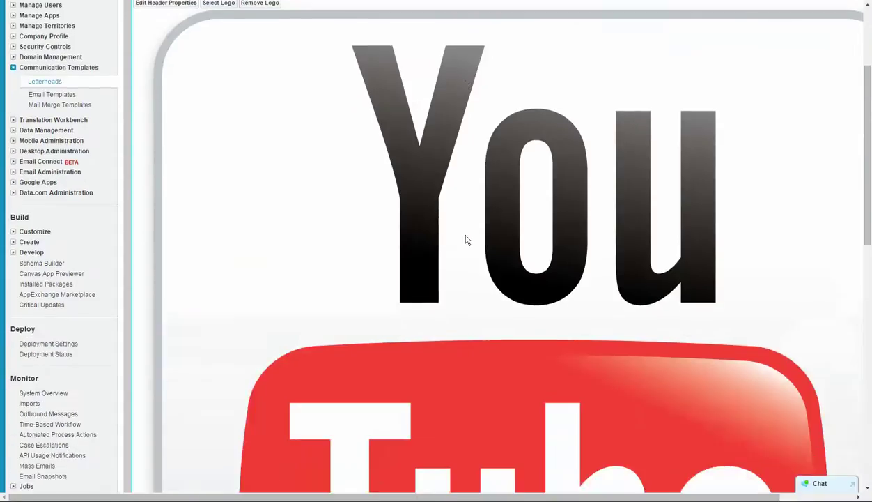
Remove the logo from the header of the Tacoma Area Banner letterhead.
scroll(468, 241, "up", 7)
scroll(468, 240, "up", 3)
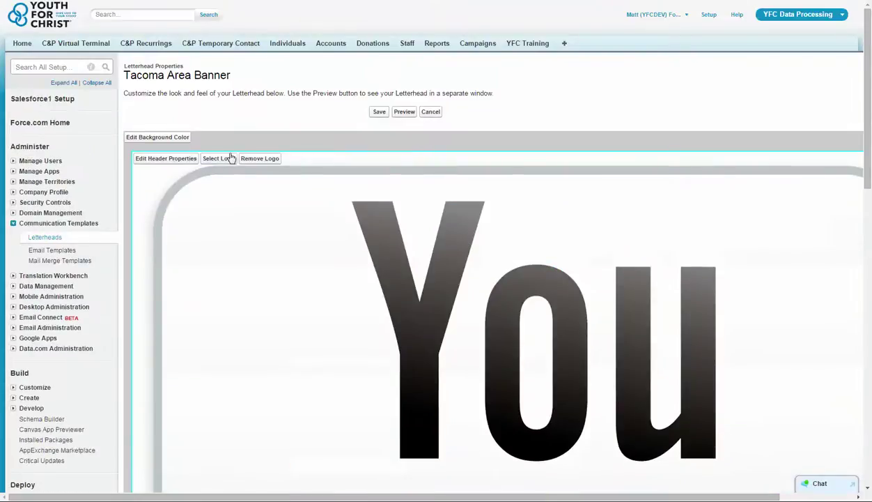
left_click(259, 159)
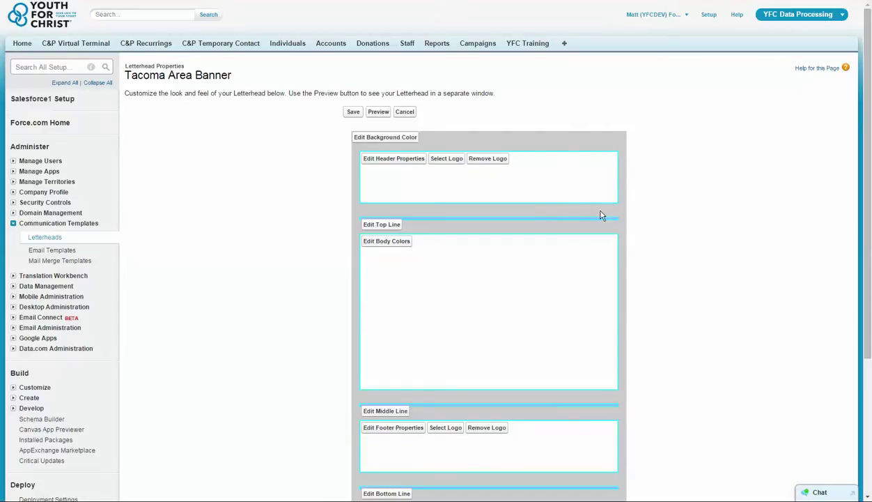
Review the letterhead's header, line, body and footer sections, and cancel the letterhead edits without saving.
scroll(692, 294, "down", 2)
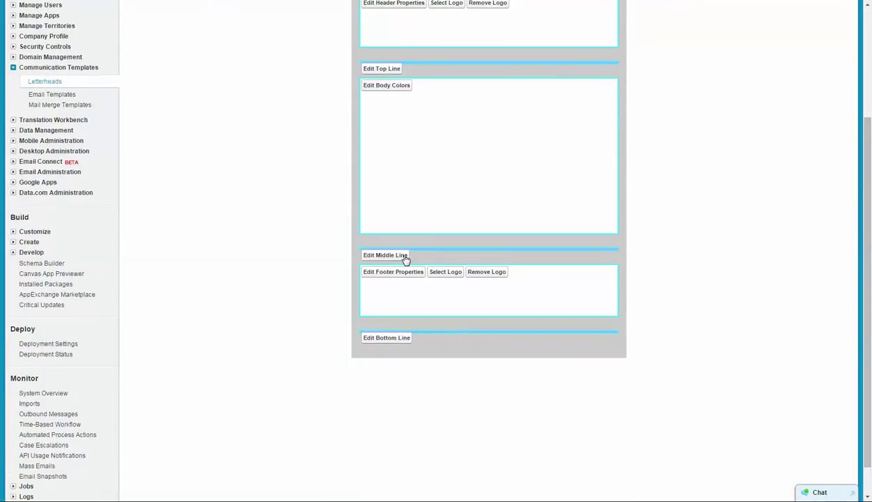
scroll(463, 279, "up", 1)
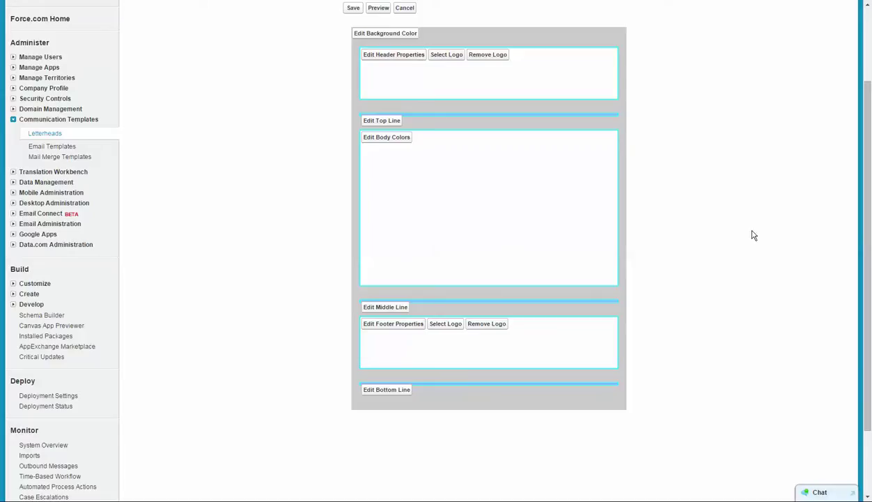
scroll(697, 230, "up", 3)
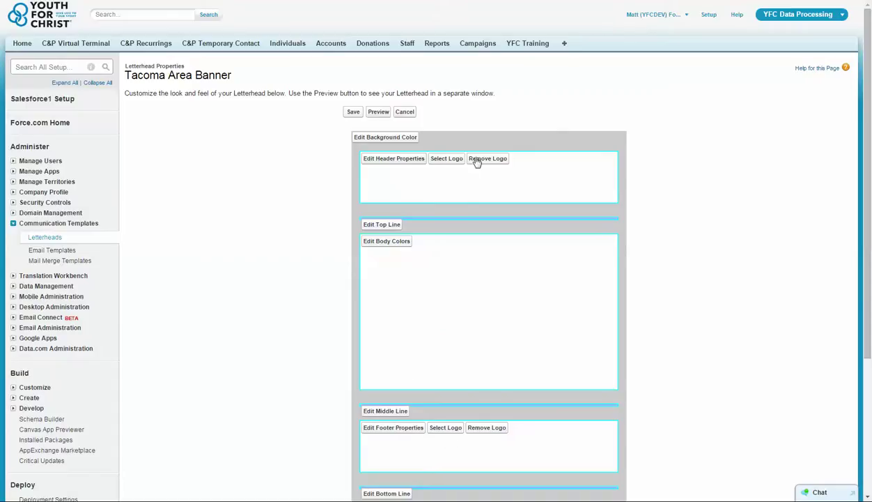
scroll(718, 270, "down", 2)
scroll(724, 271, "down", 2)
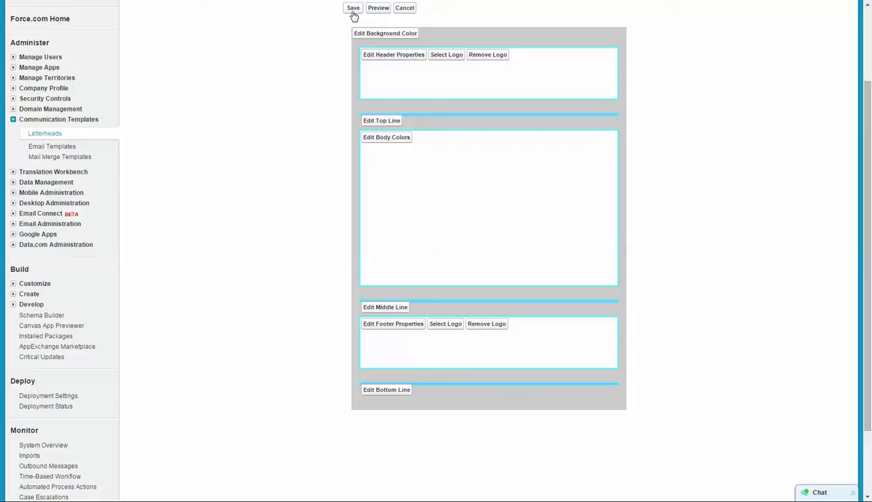
left_click(406, 9)
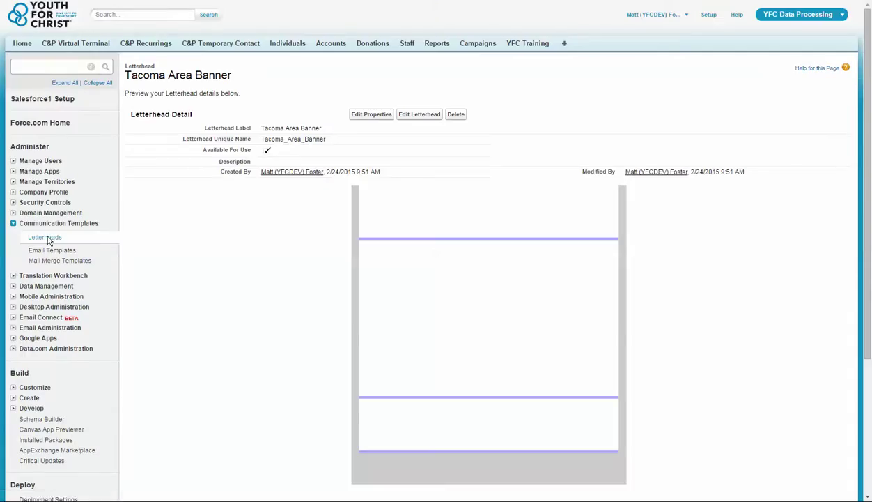
Return to the list of letterheads and examine the header and footer design of the YFC National Template.
key("alt+Left")
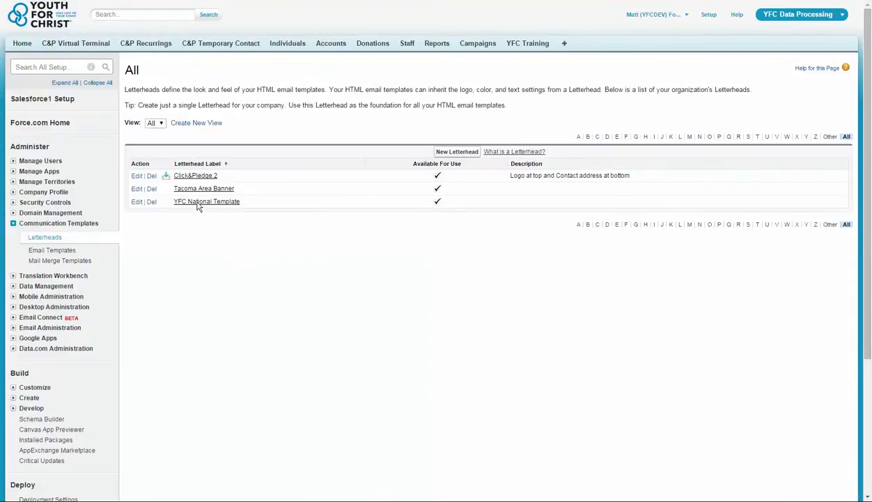
left_click(198, 202)
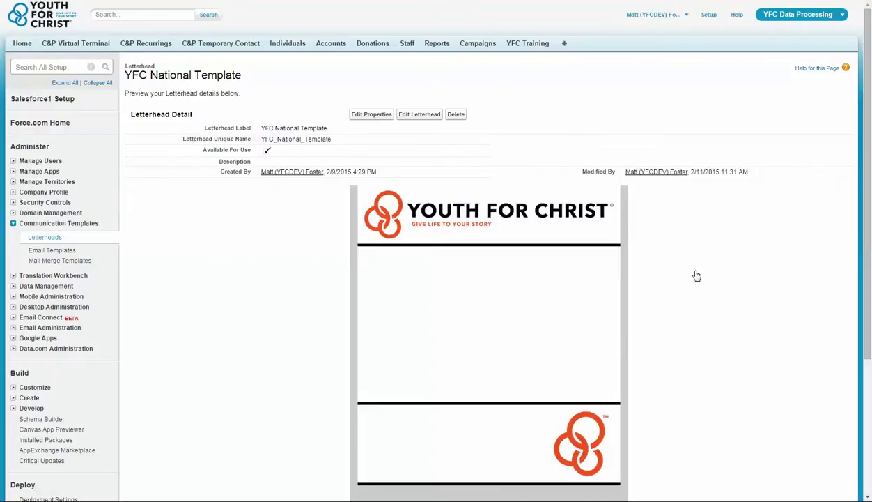
scroll(686, 272, "down", 3)
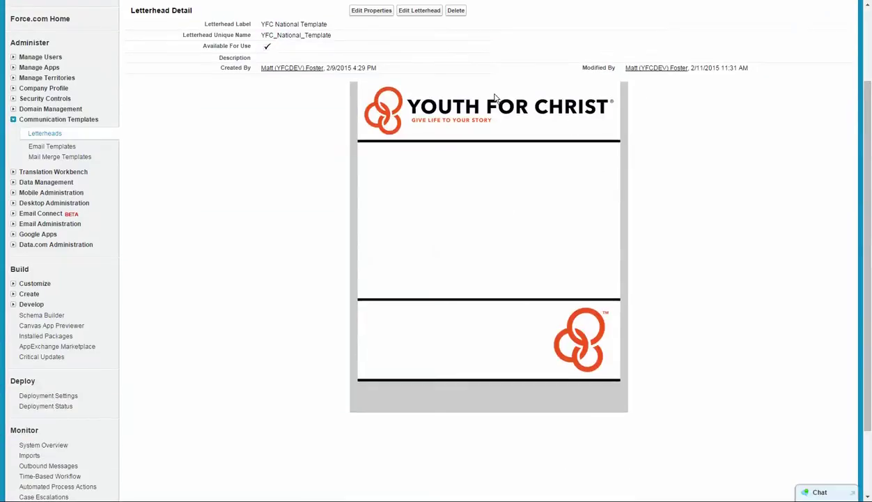
scroll(673, 245, "up", 3)
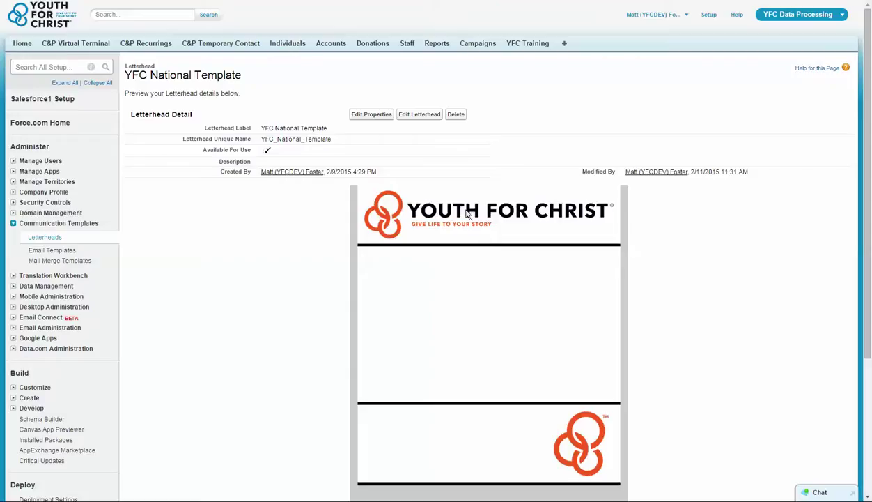
scroll(700, 363, "down", 2)
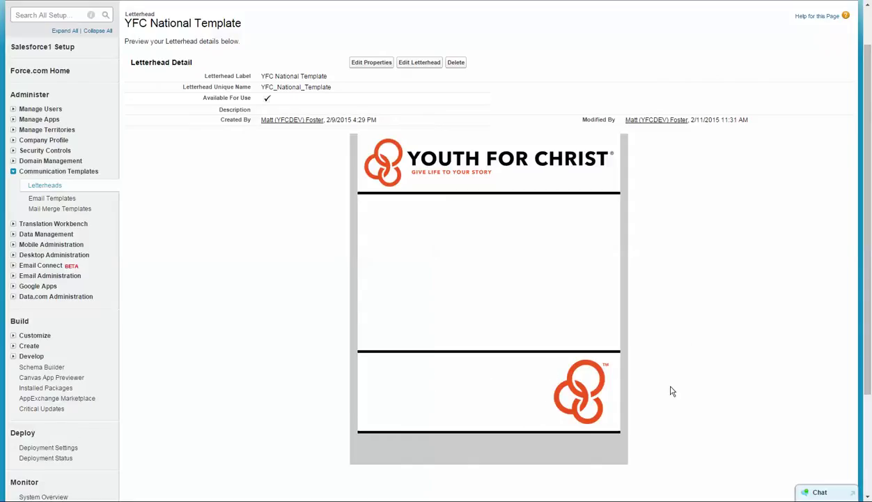
scroll(703, 386, "up", 2)
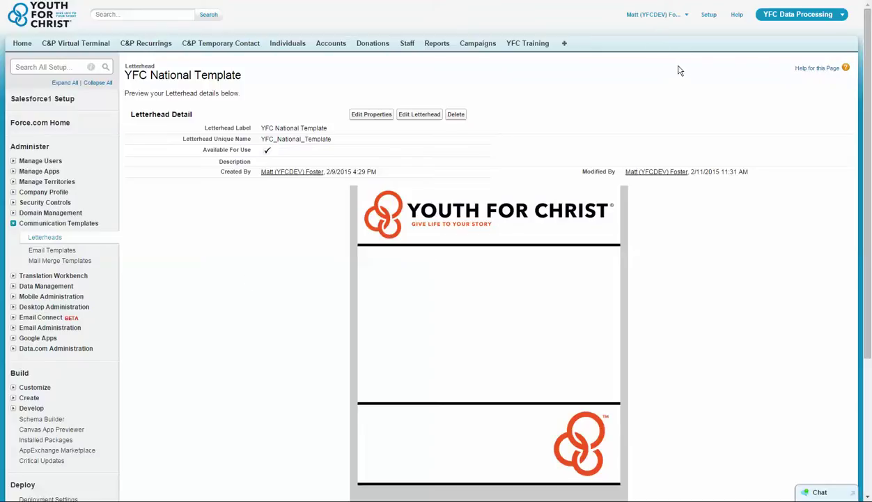
Open the Email Templates page in the personal settings and show the YFC Emails folder.
left_click(646, 15)
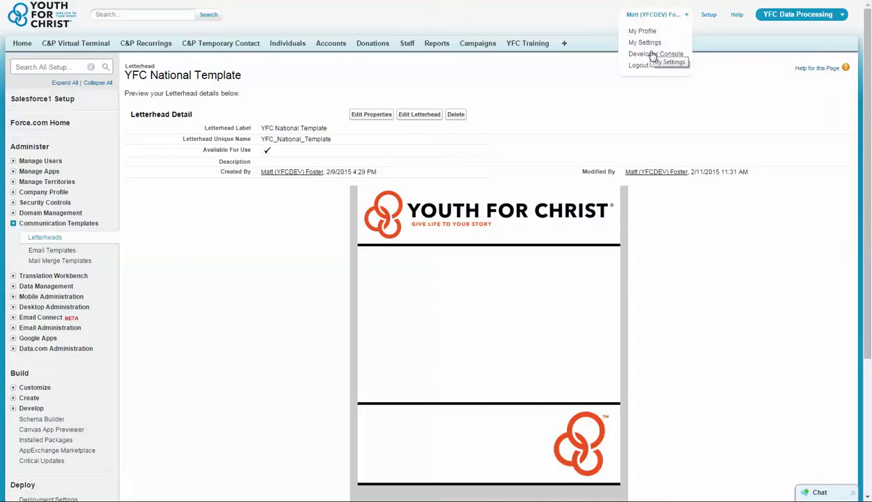
left_click(646, 45)
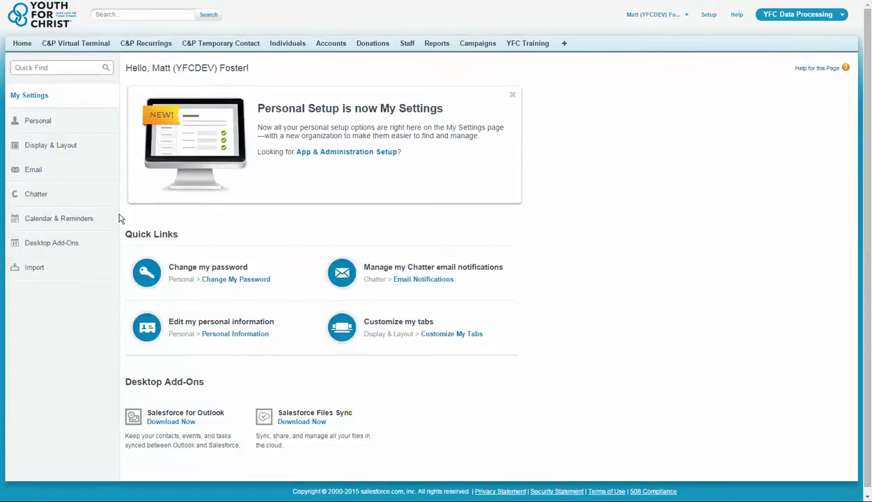
left_click(32, 171)
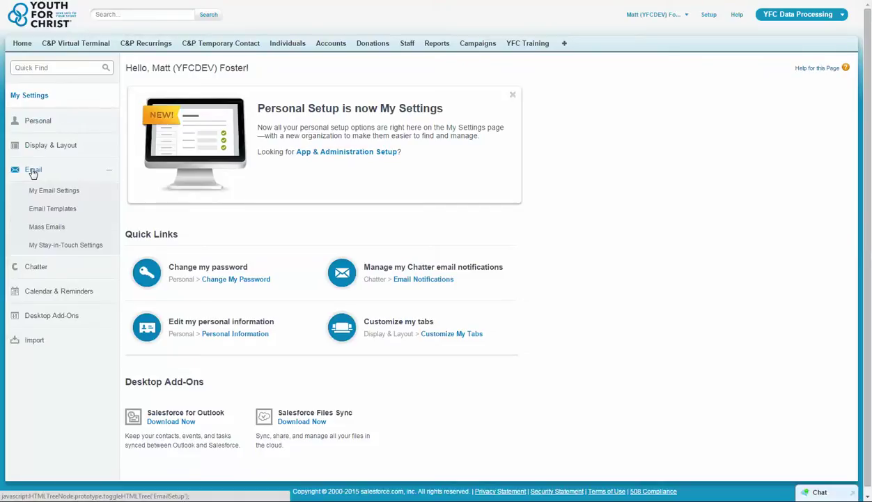
left_click(61, 210)
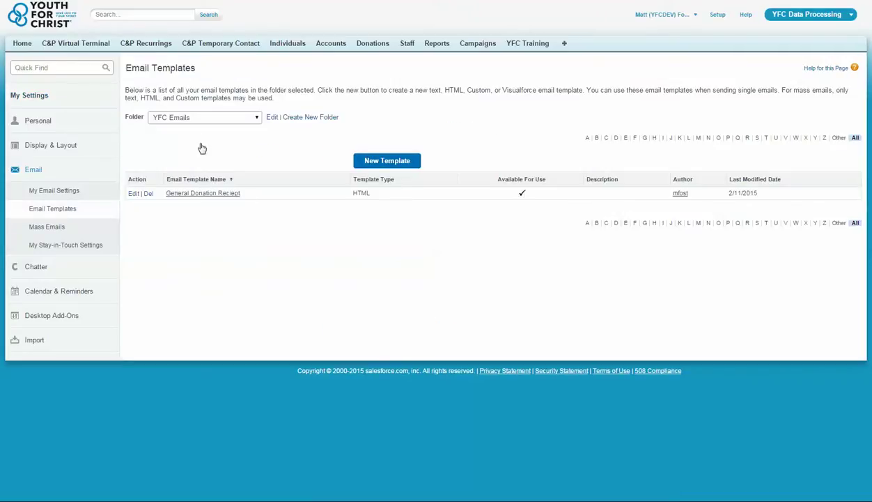
left_click(235, 118)
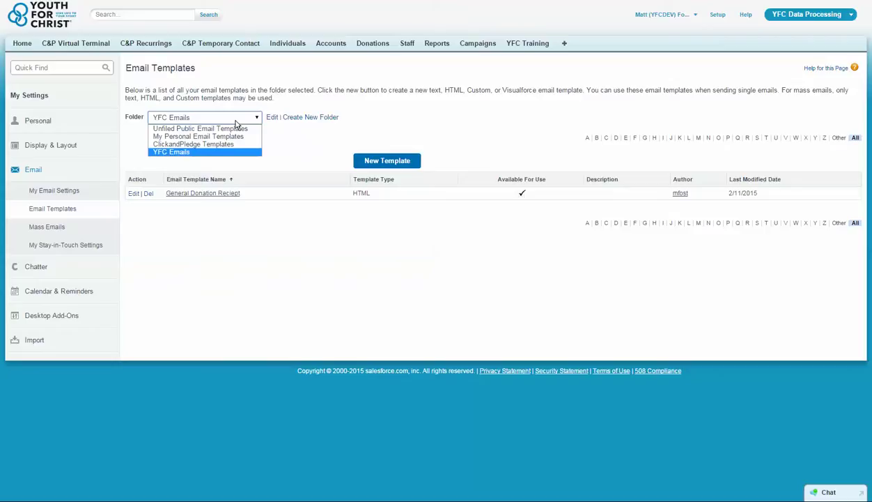
left_click(232, 152)
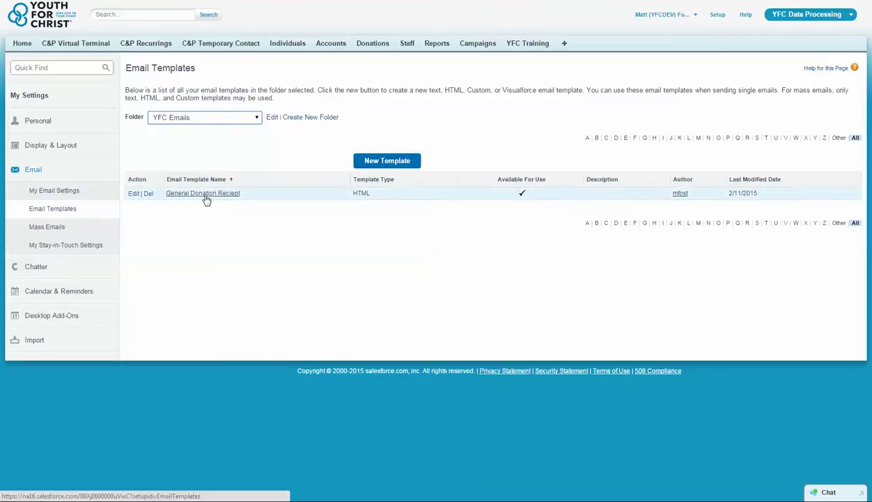
Open the General Donation Reciept template and examine its details and the merge fields in the HTML preview.
left_click(206, 198)
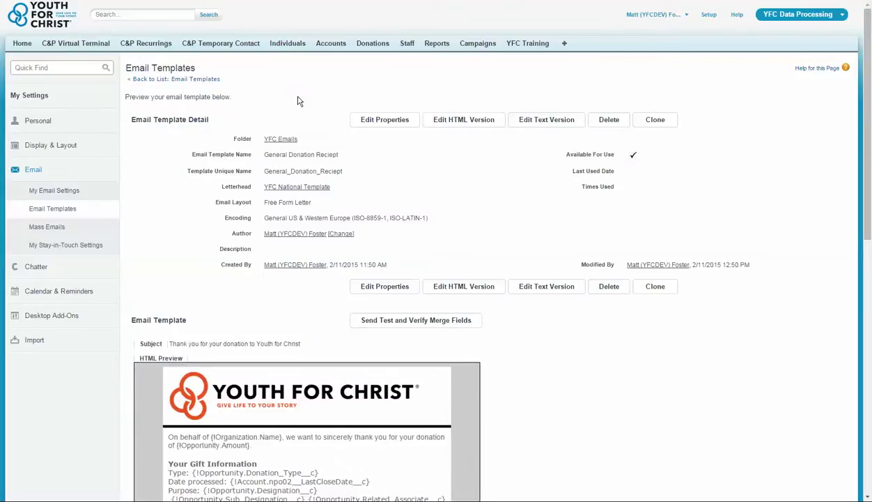
scroll(485, 337, "down", 2)
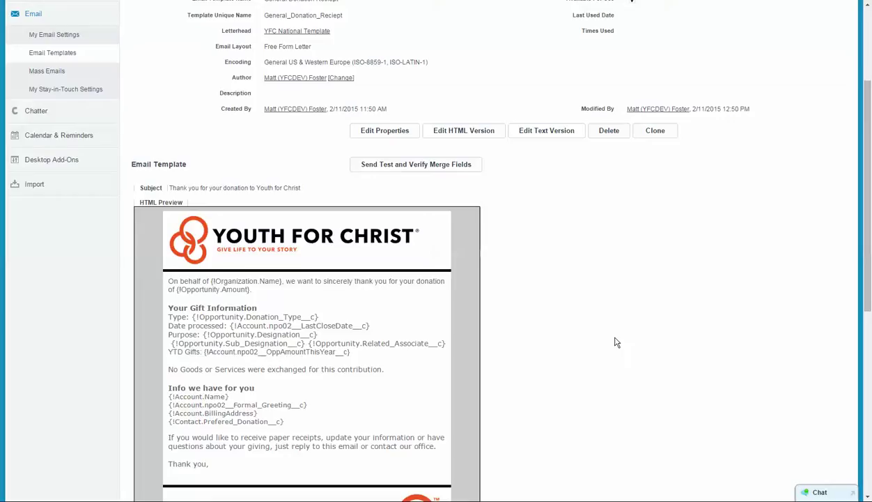
scroll(342, 269, "down", 1)
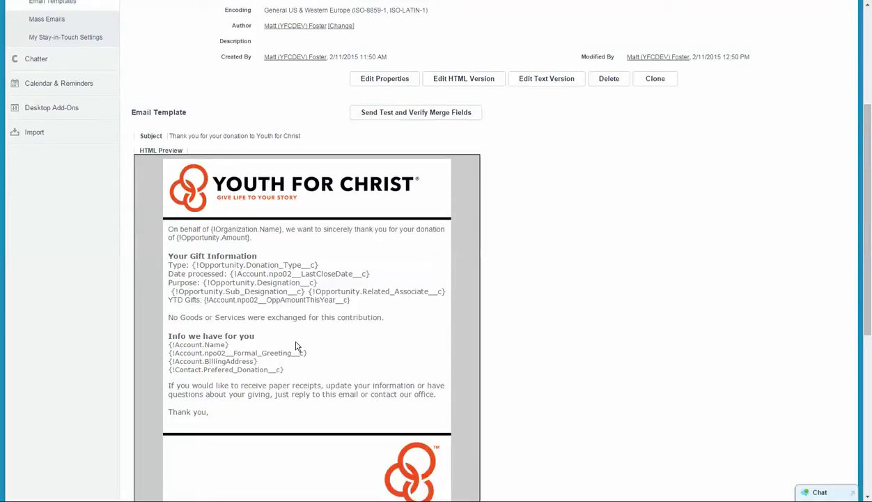
left_click_drag(218, 268, 321, 266)
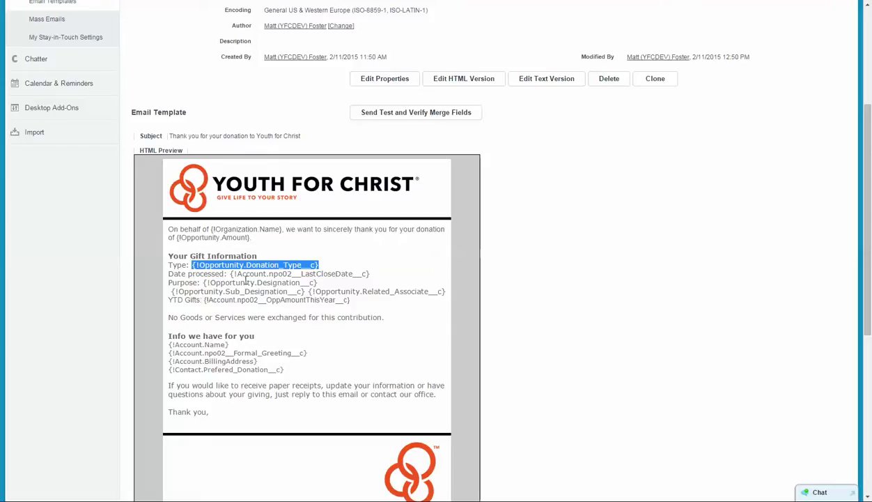
left_click(575, 202)
scroll(145, 151, "up", 3)
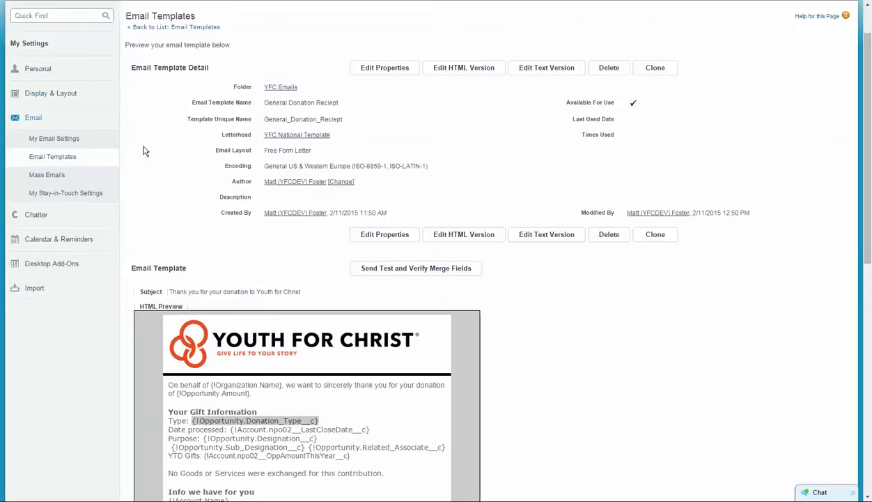
scroll(265, 135, "up", 1)
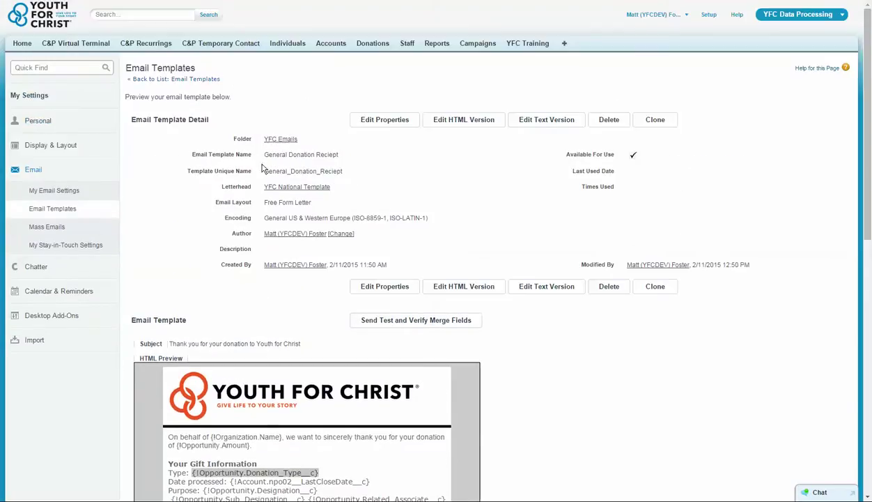
Return to the email template list and start a new template of type HTML (using Letterhead).
left_click(49, 213)
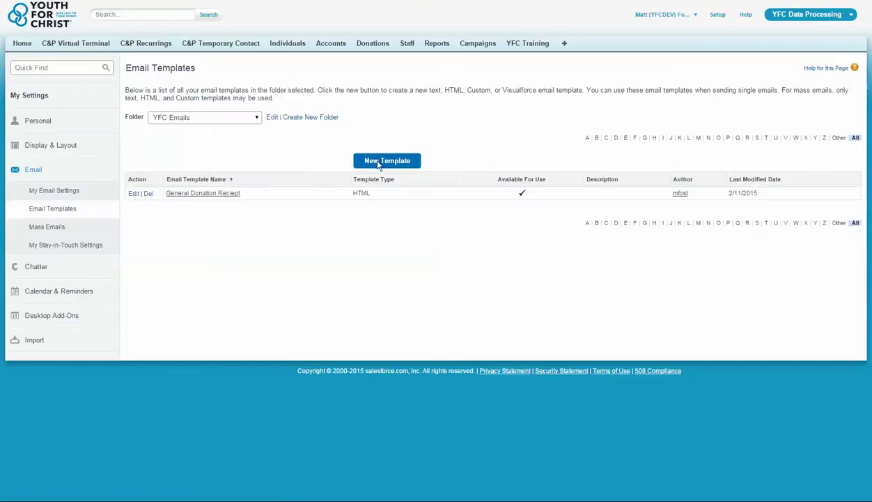
left_click(378, 162)
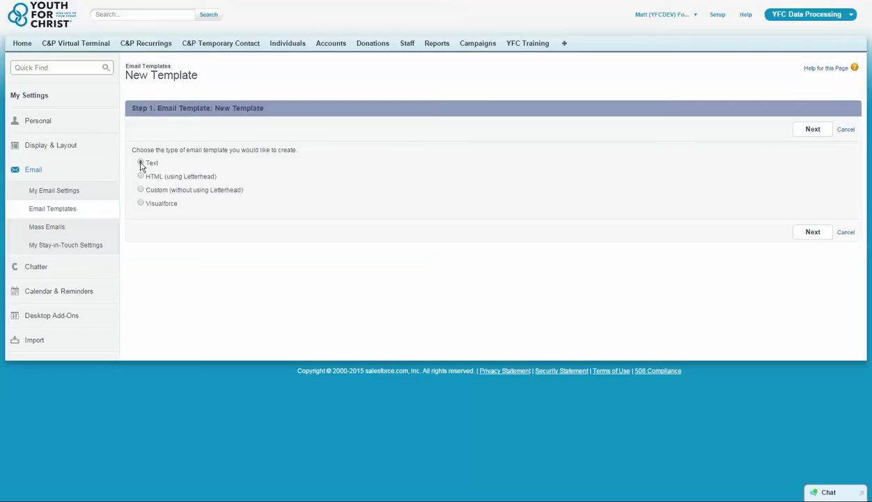
left_click(140, 175)
left_click(811, 233)
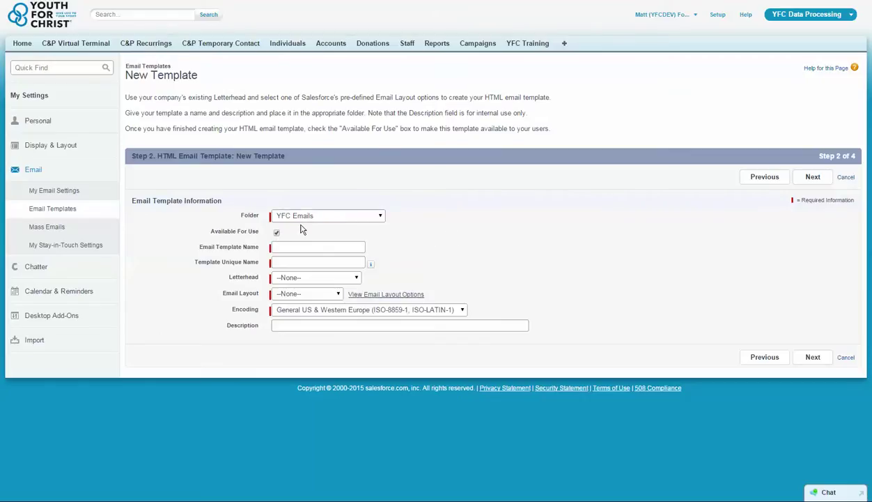
Name the new email template Test Email and assign it the YFC National Template letterhead.
left_click(285, 247)
type("Test ")
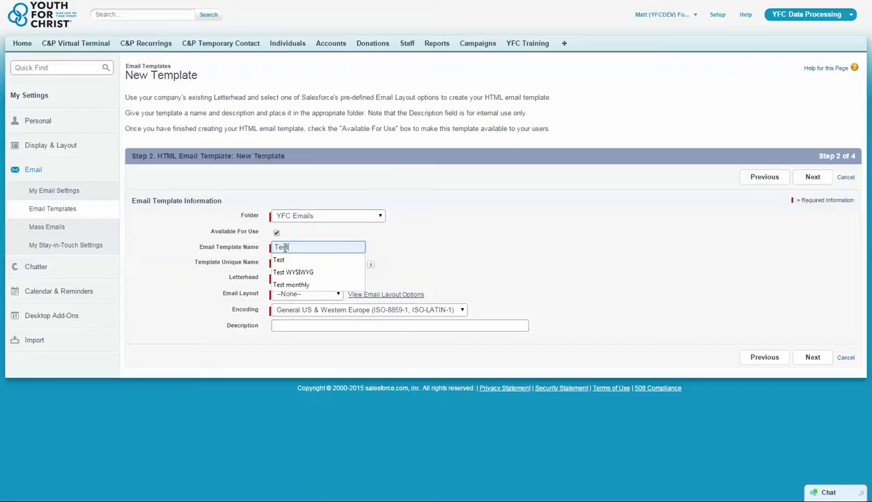
type("Email")
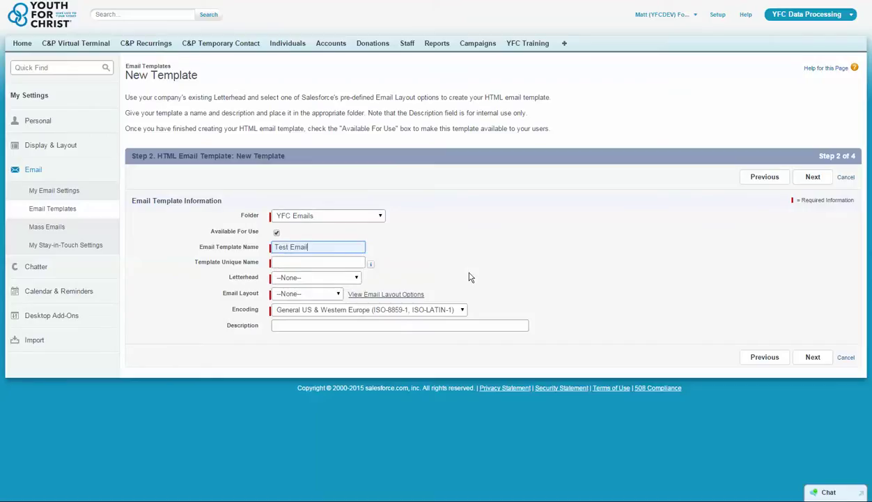
left_click(462, 261)
left_click(294, 278)
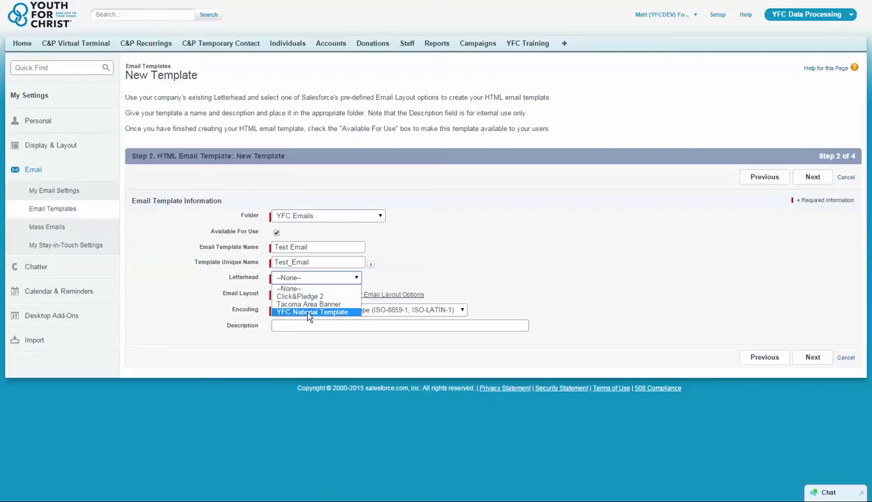
left_click(308, 313)
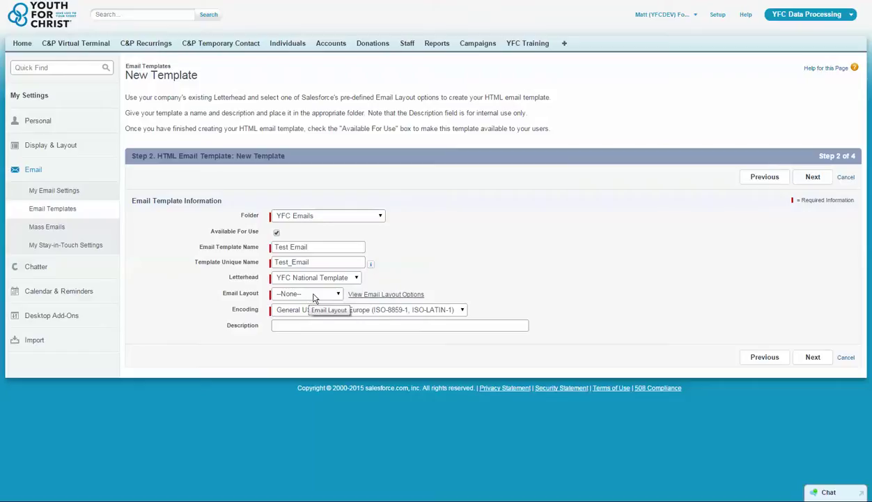
Review the available email layouts from Free Form Letter to Products in the layout options window and close it.
left_click(381, 296)
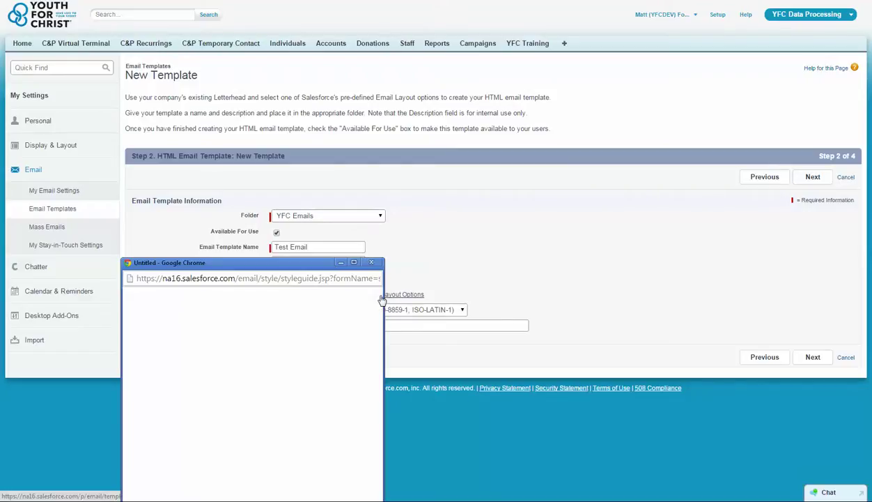
left_click_drag(311, 266, 369, 203)
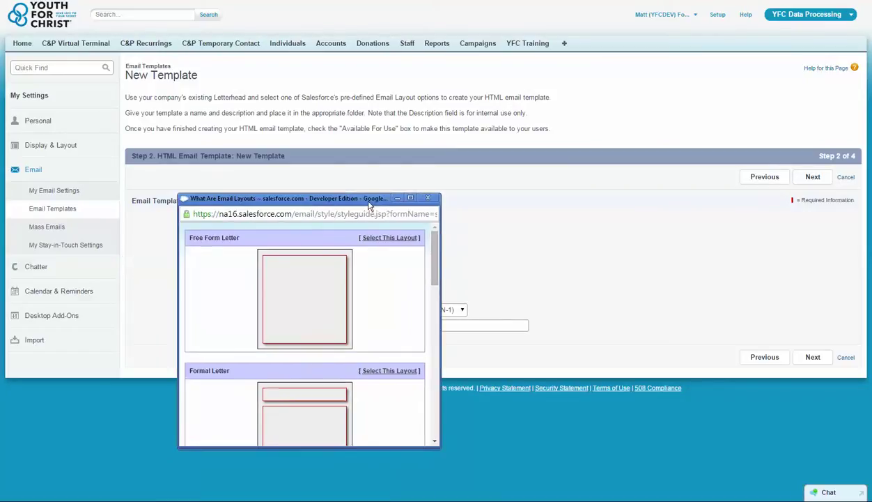
scroll(310, 321, "down", 5)
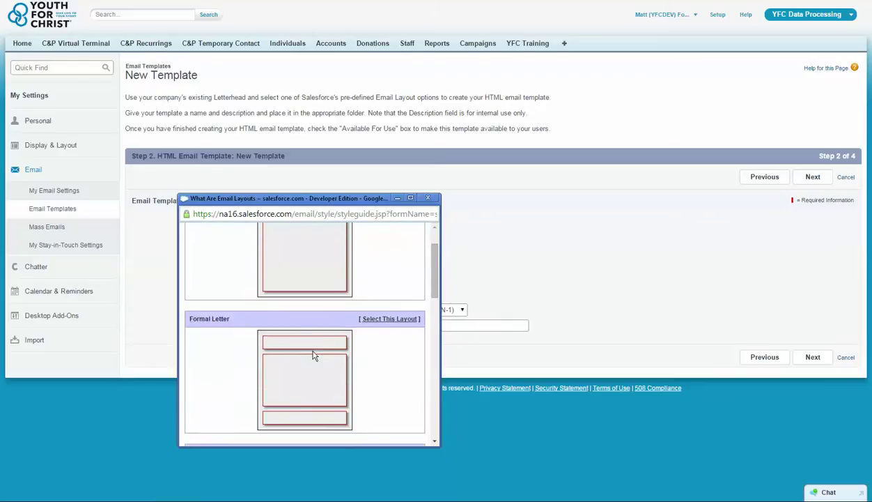
scroll(306, 332, "down", 8)
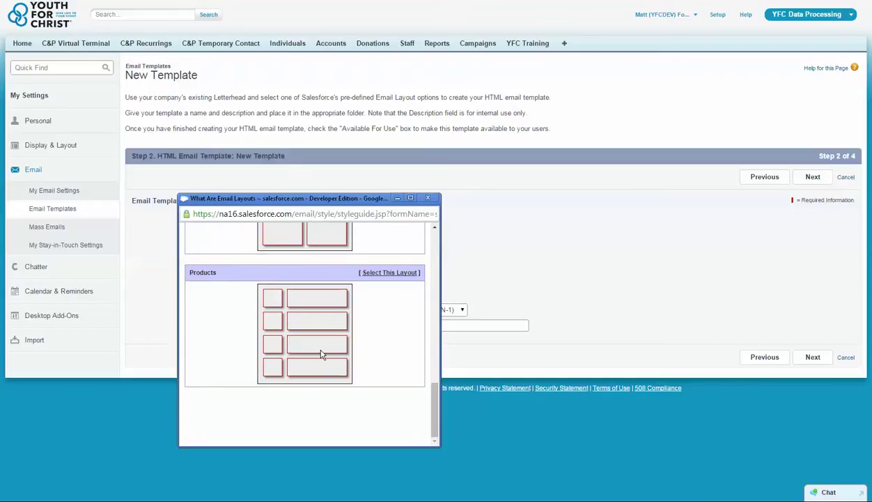
scroll(321, 353, "up", 15)
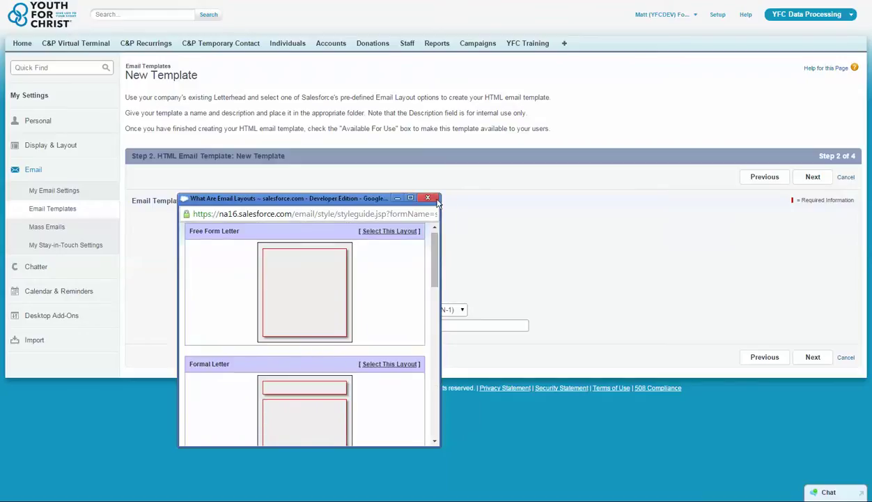
left_click(428, 198)
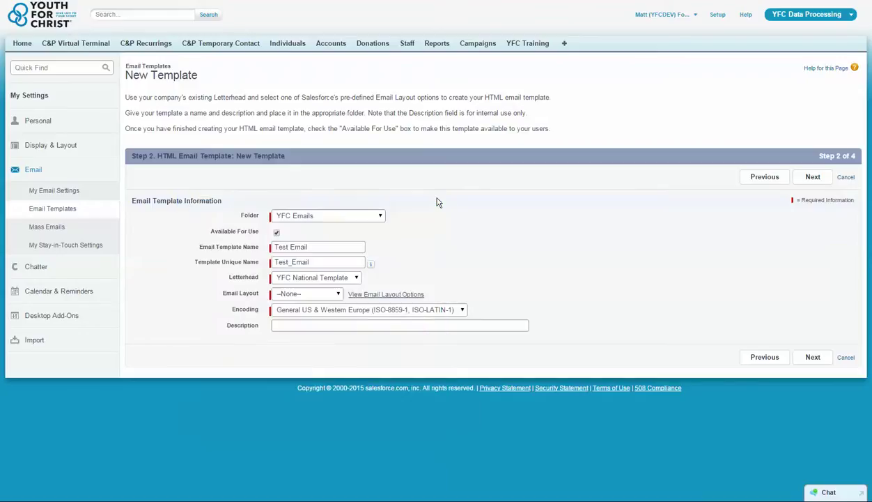
Set the email layout to Free Form Letter and continue to creating the HTML version.
left_click(317, 295)
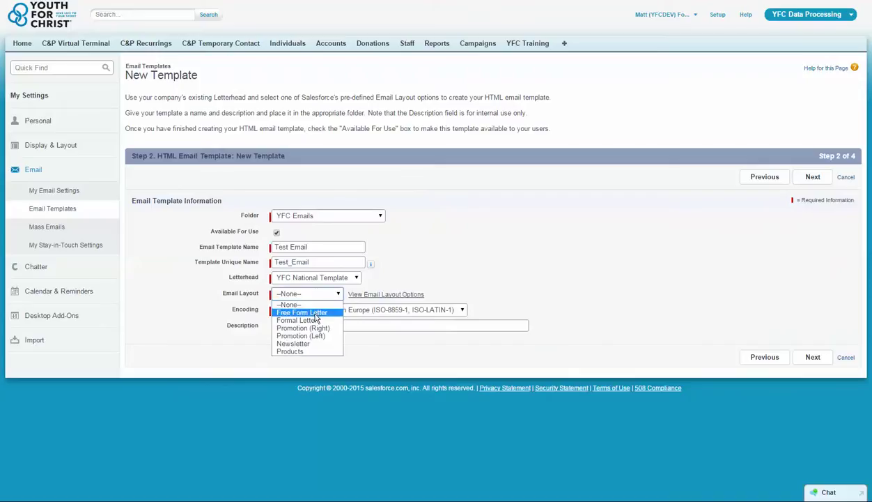
left_click(302, 312)
left_click(797, 357)
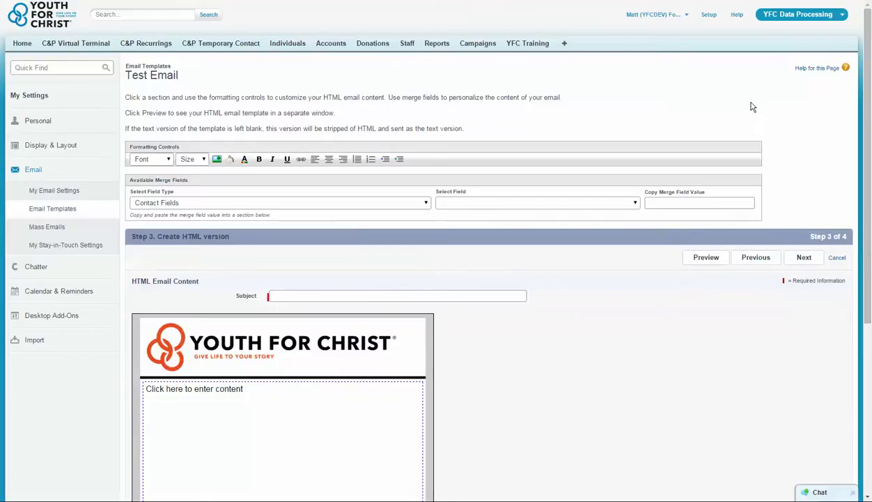
Browse the available merge field types, trying Campaign Fields and returning to Contact Fields.
scroll(752, 106, "down", 1)
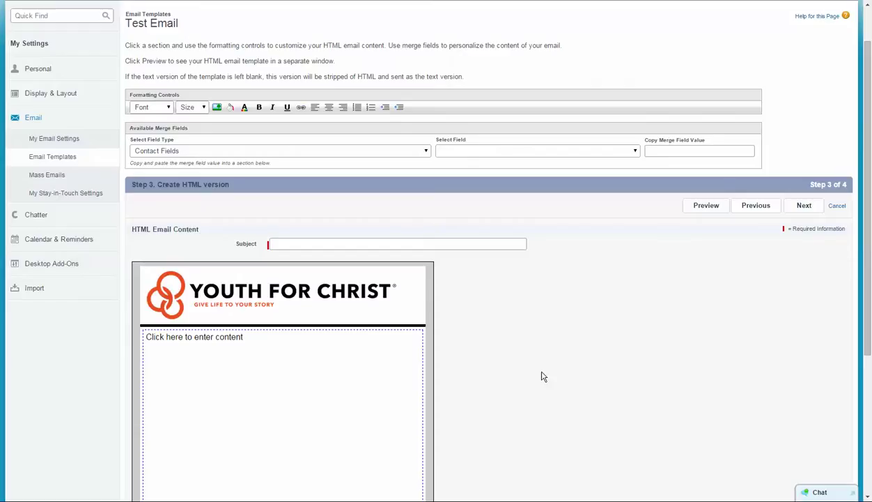
left_click(305, 245)
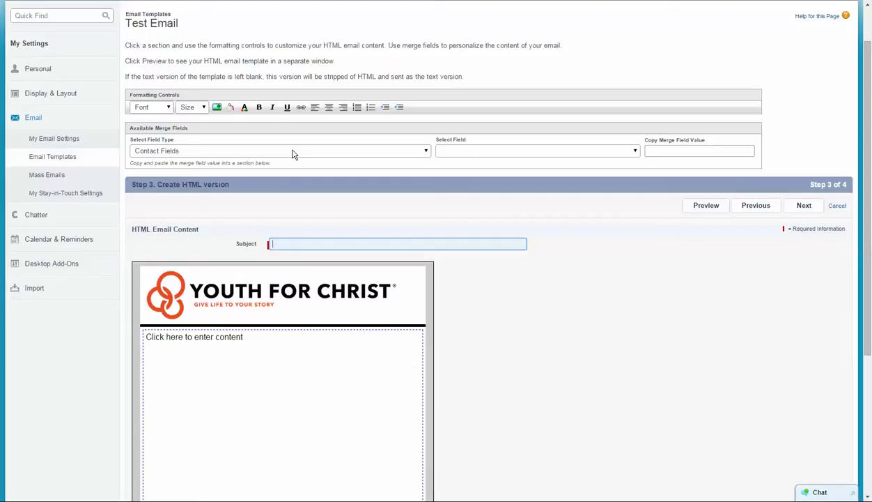
left_click(169, 151)
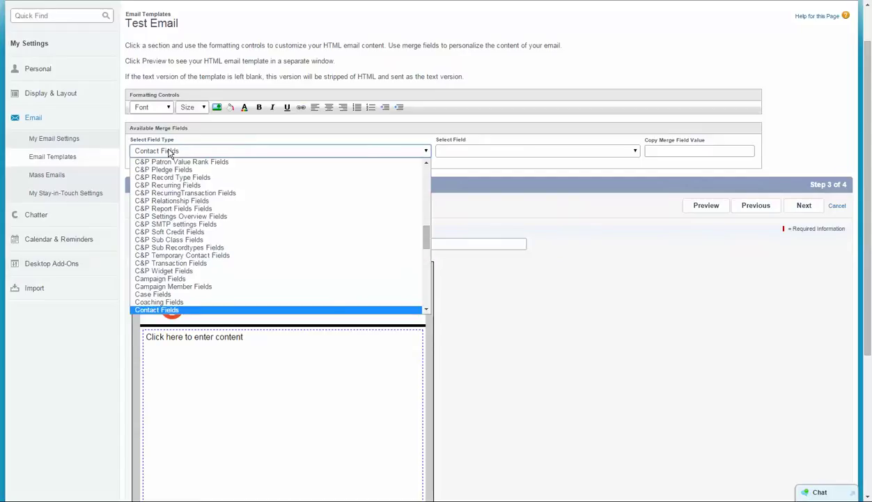
left_click(170, 151)
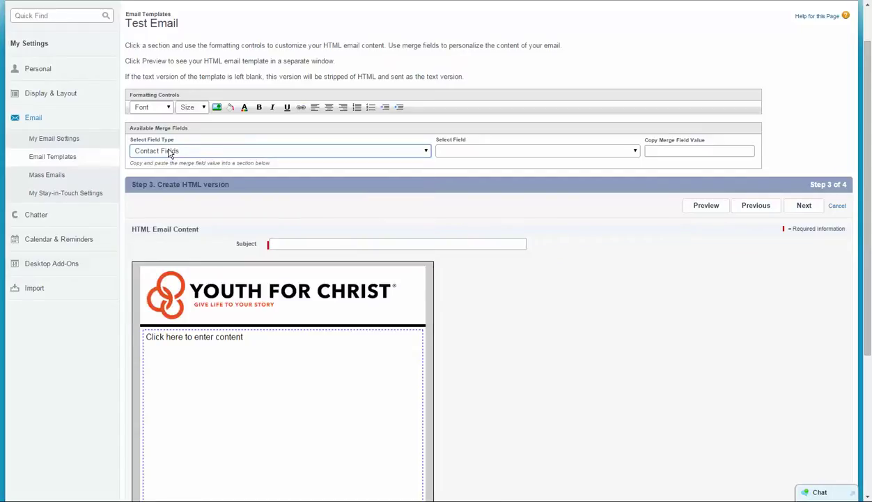
left_click(172, 154)
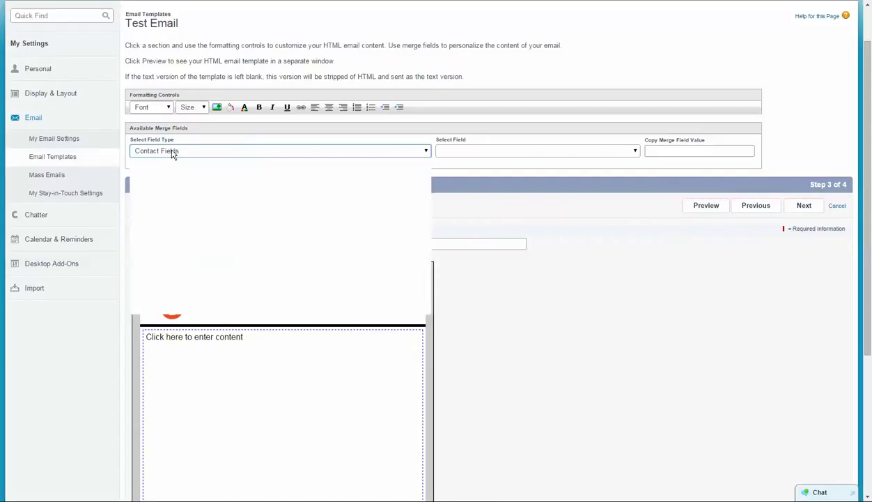
scroll(209, 237, "down", 5)
scroll(199, 251, "down", 5)
scroll(199, 235, "up", 10)
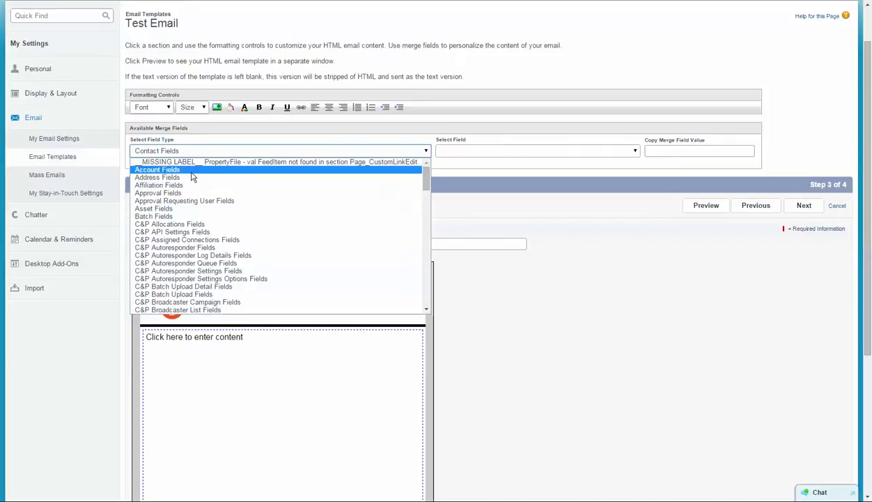
scroll(209, 209, "down", 6)
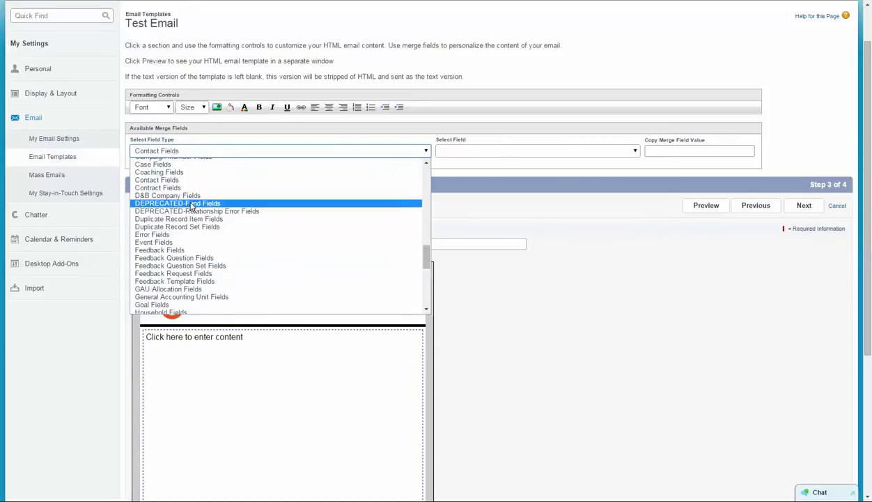
scroll(194, 179, "up", 4)
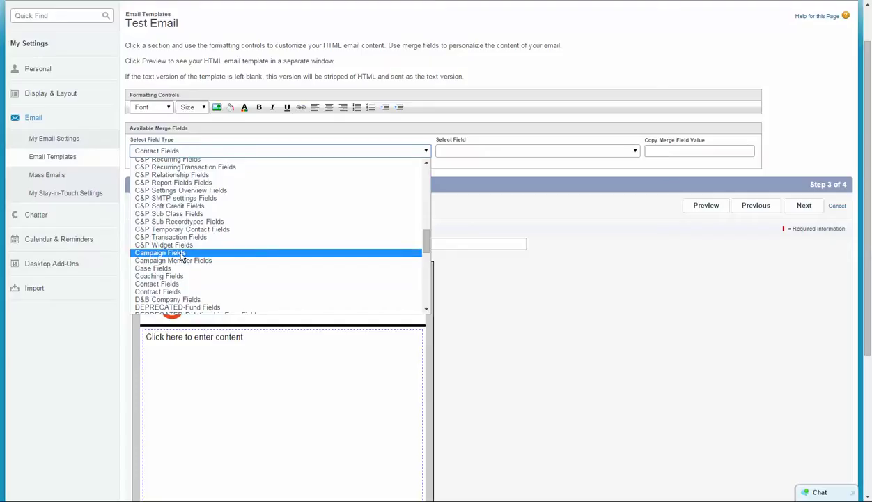
left_click(181, 254)
left_click(185, 150)
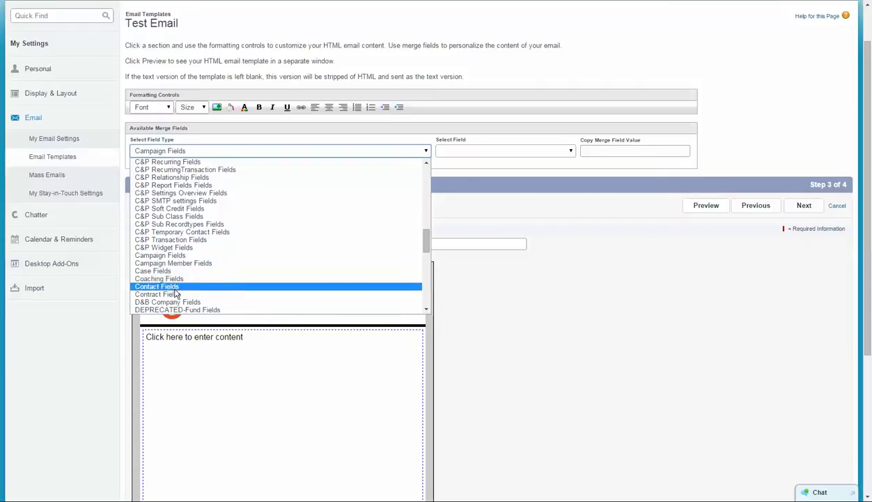
left_click(167, 287)
Choose First Name from the contact fields to generate its merge field value.
left_click(466, 151)
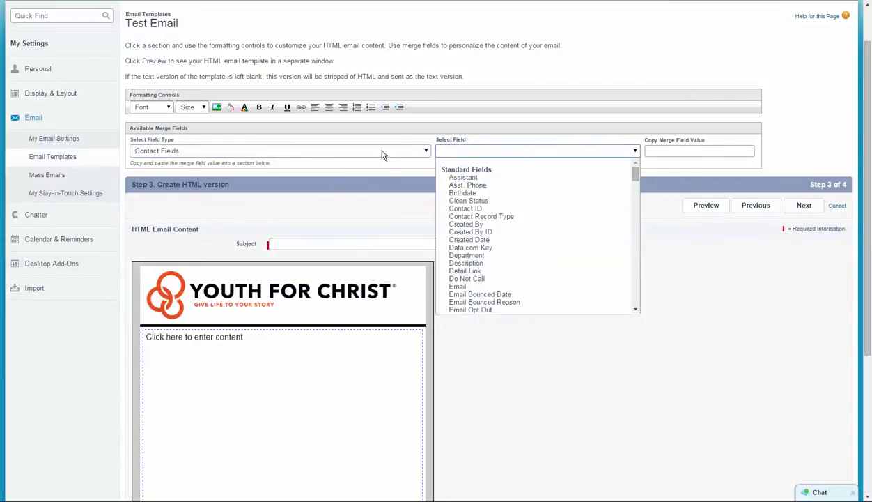
scroll(516, 216, "down", 3)
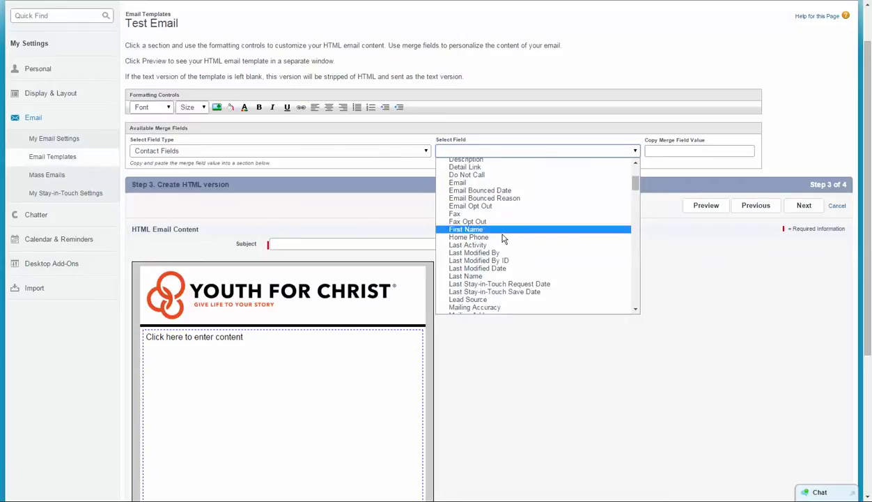
scroll(500, 261, "down", 5)
scroll(496, 241, "up", 5)
left_click(494, 229)
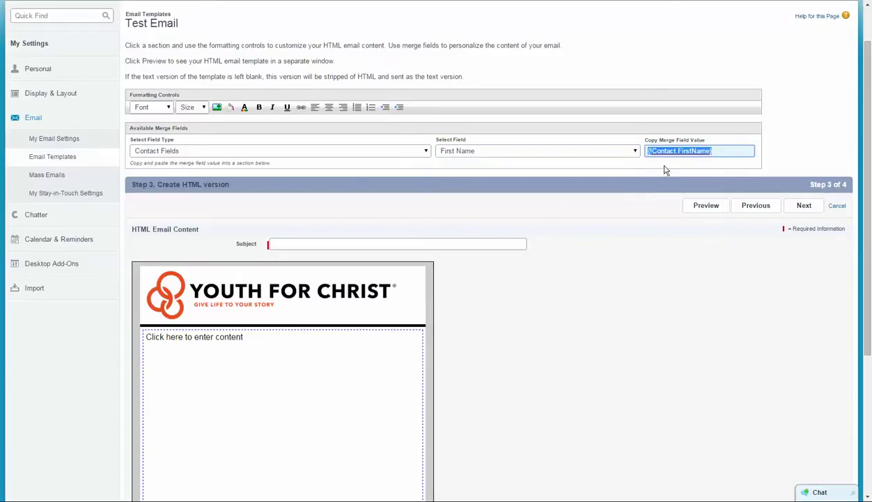
Set the email subject to "{!Contact.FirstName} Would you join us for our fundraiser?".
left_click(280, 241)
type("{!Contact.FirstName}")
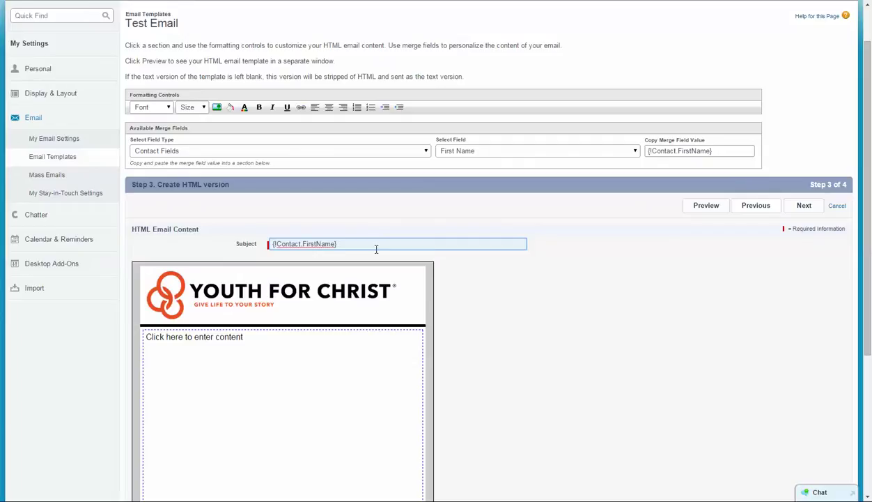
type("Would you join us for")
Copy the contact first name merge field into the email body as the greeting "{!Contact.FirstName},".
left_click(253, 352)
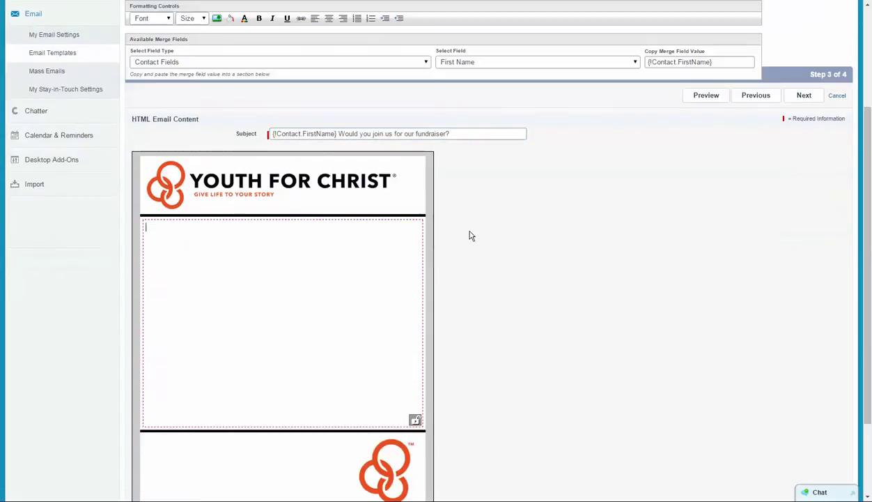
left_click(674, 62)
triple_click(674, 63)
key("ctrl+c")
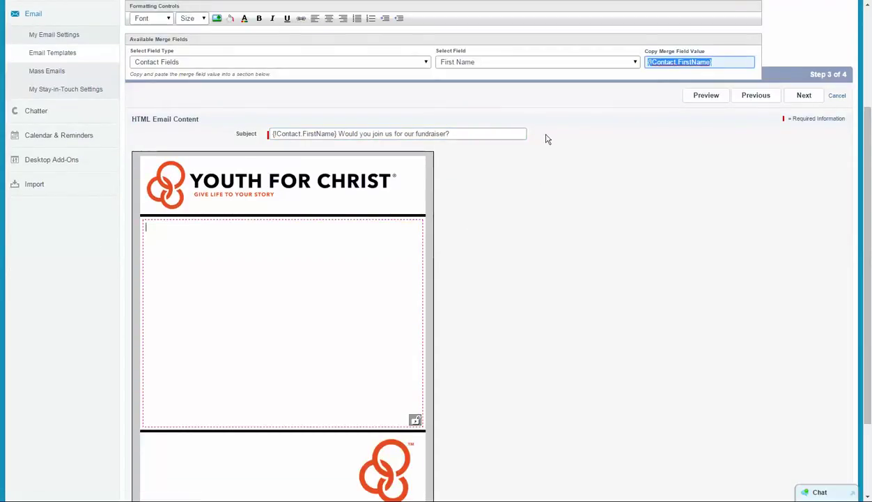
left_click(200, 230)
key("ctrl+v")
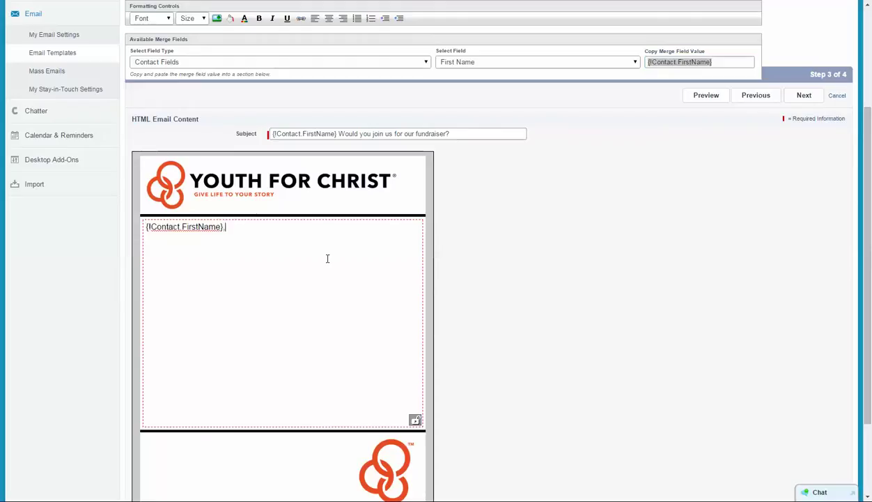
Add the lines "Details of event." and "RSVP HERE" below the greeting in the email body.
type("Details of event.")
key("Return")
type("RSVPS")
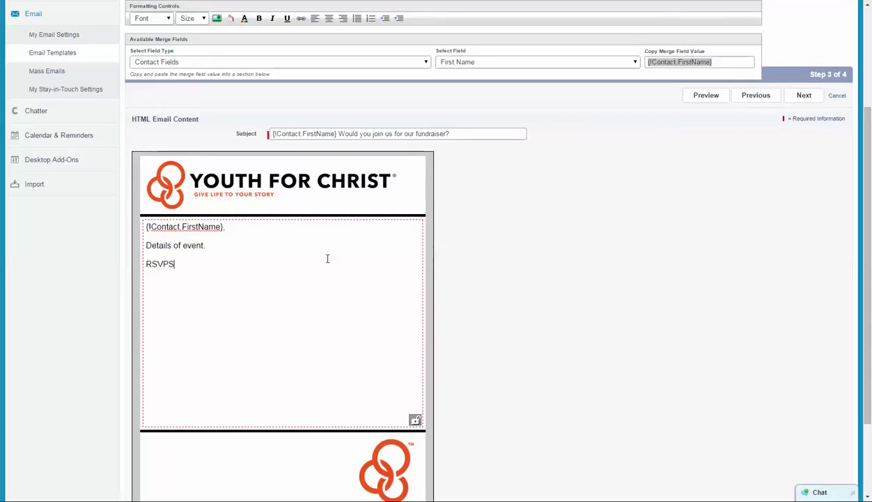
key("BackSpace")
key("BackSpace")
type("HERE")
Turn the "RSVP HERE" text into a hyperlink to test.com.
left_click_drag(198, 262, 146, 264)
scroll(262, 256, "up", 2)
left_click(301, 108)
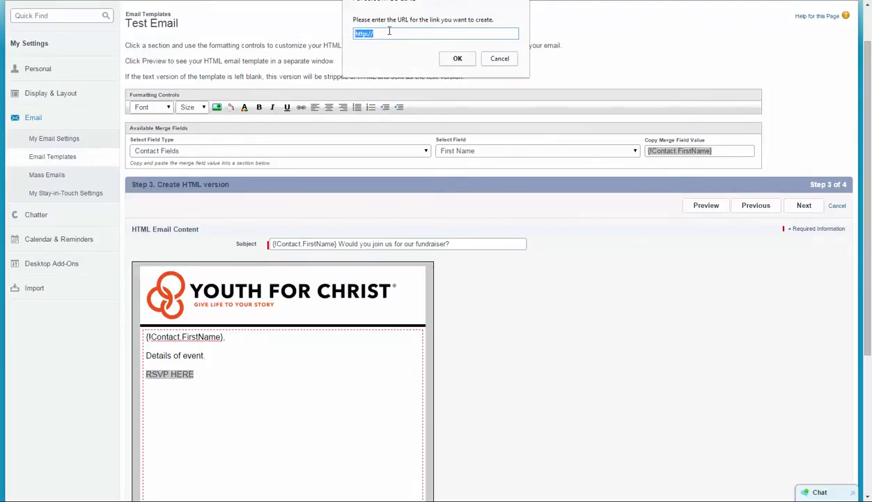
left_click(389, 32)
type("test.com")
left_click(457, 60)
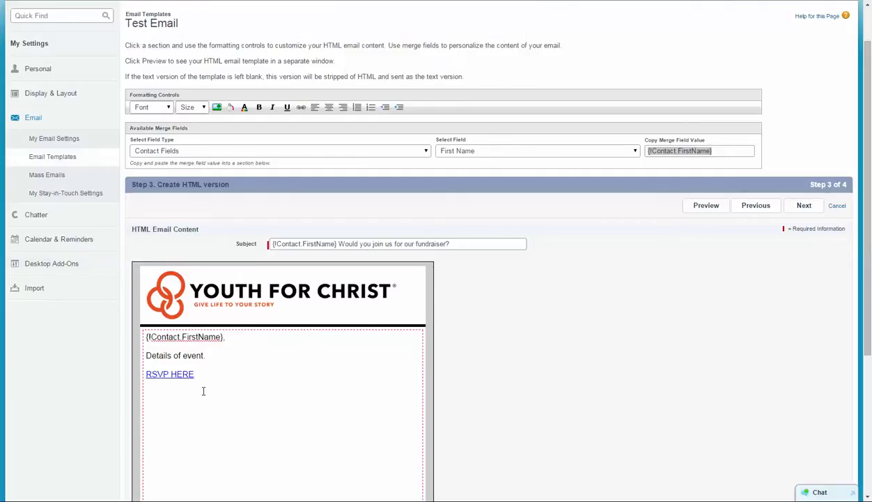
Add the closing "Sincerely," and the sender's first name below the RSVP link, correcting the spelling.
key("Return")
type("Sincere")
right_click(157, 395)
left_click(199, 147)
key("Return")
scroll(216, 413, "down", 1)
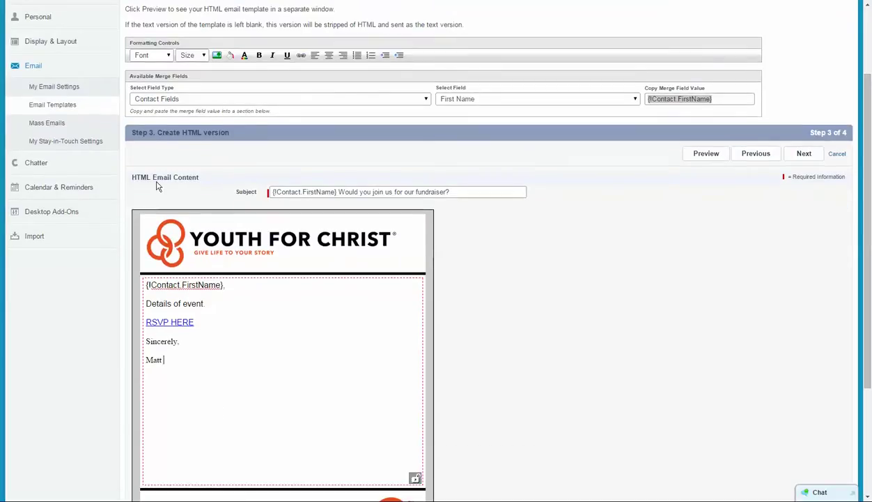
Open the image file picker, show the files in the images location, and close it without inserting any.
left_click(217, 56)
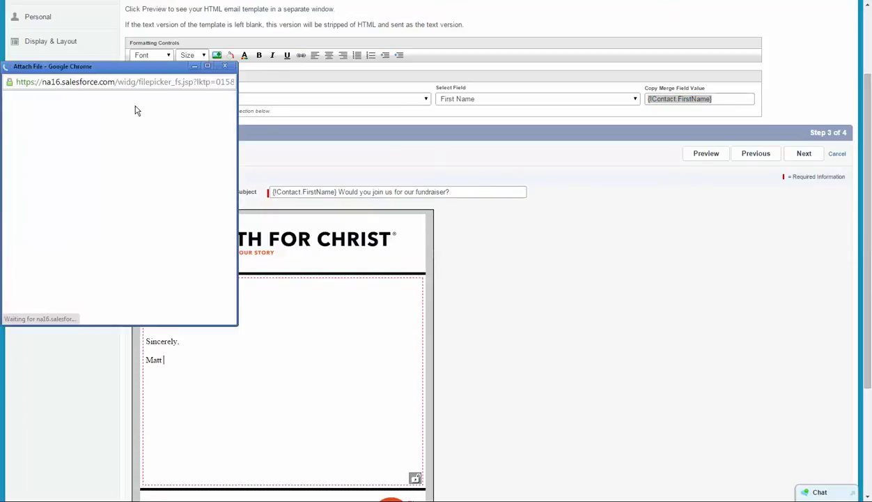
left_click_drag(100, 72, 169, 76)
left_click(180, 104)
left_click(159, 154)
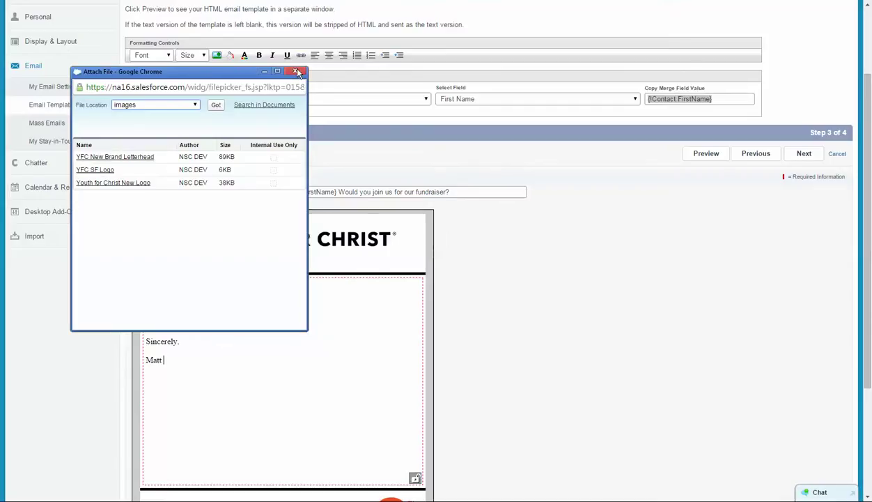
left_click(298, 72)
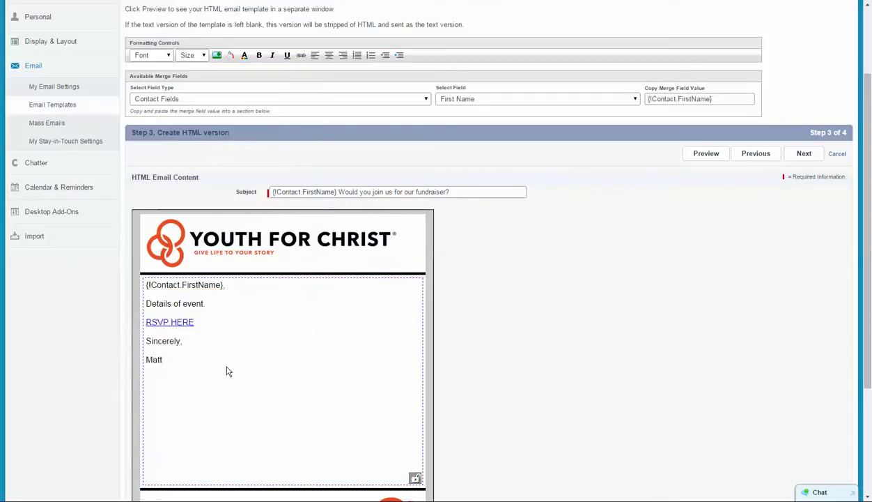
Insert an empty line between the greeting and the event details in the email body.
left_click(194, 352)
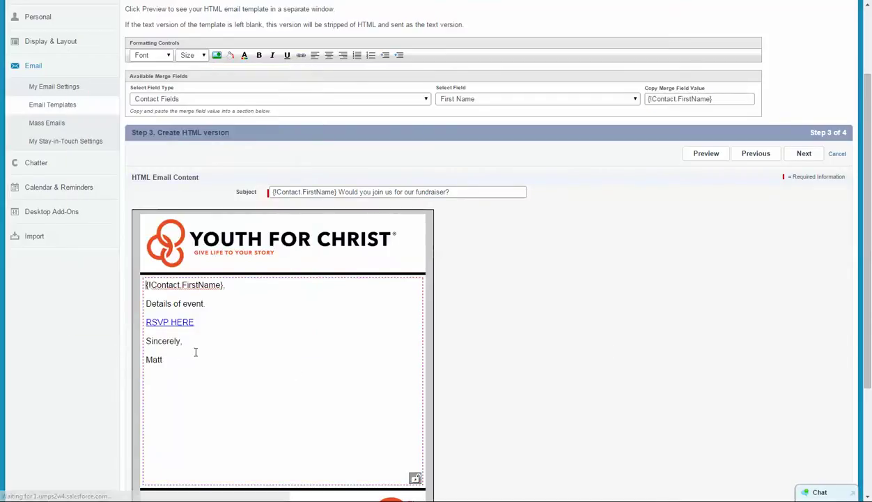
left_click(224, 284)
type(",")
key("Return")
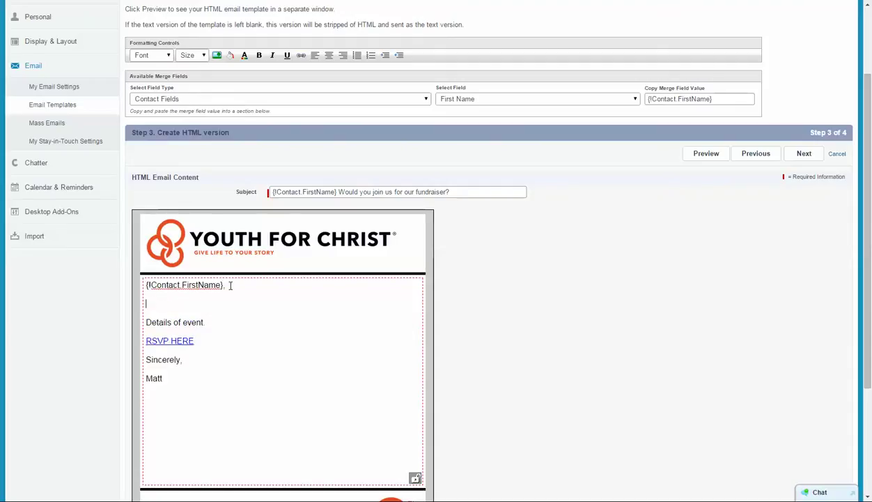
Switch the merge field type to User Fields and look through its available fields without choosing one.
left_click(169, 99)
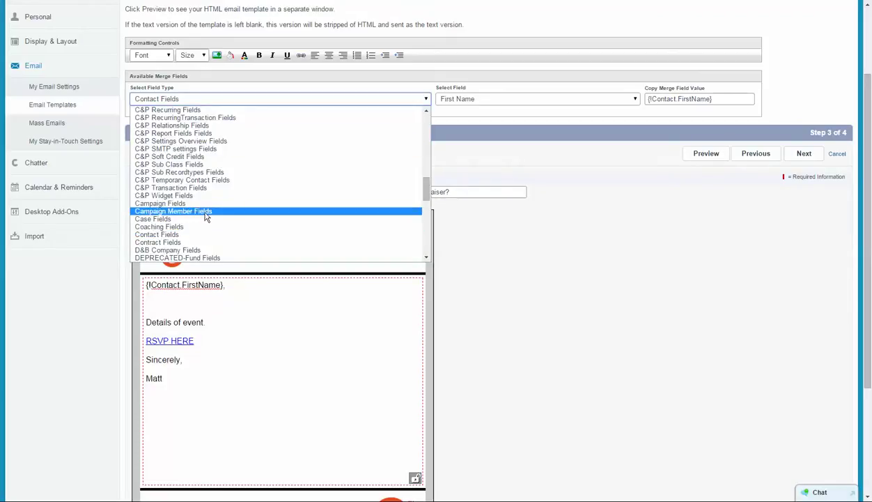
key("u")
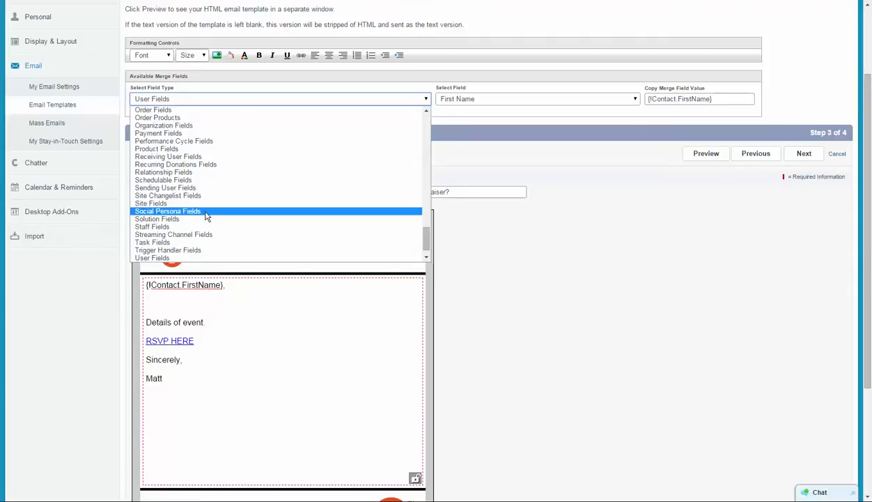
left_click(188, 261)
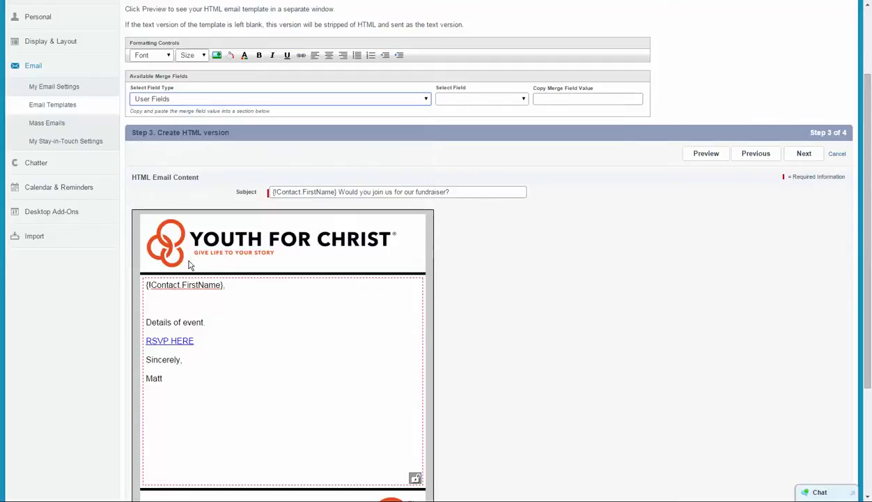
left_click(495, 101)
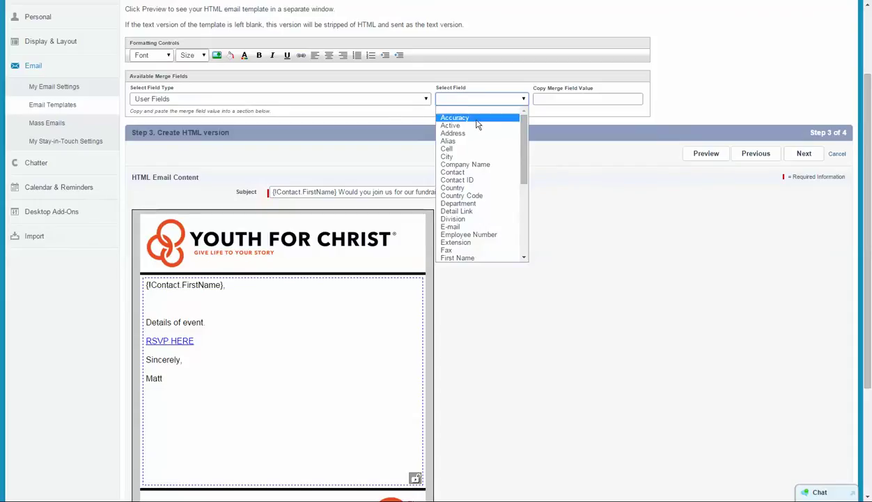
scroll(484, 188, "down", 4)
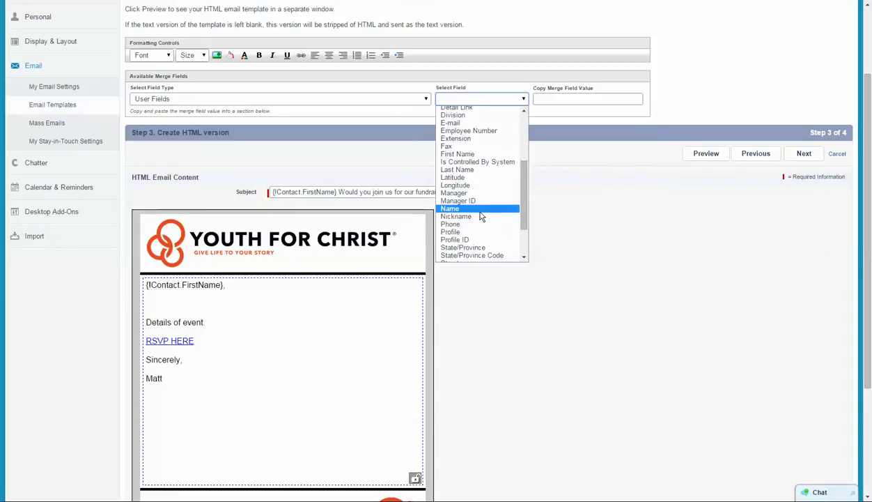
scroll(493, 225, "down", 3)
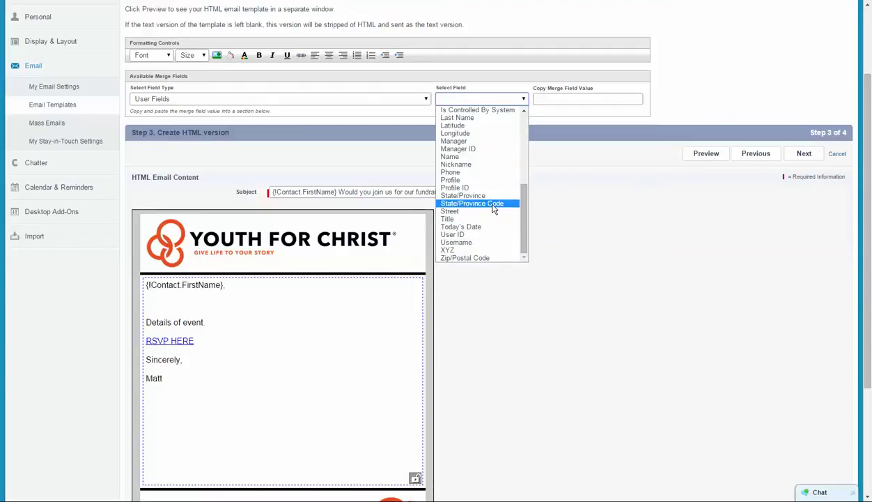
left_click(627, 236)
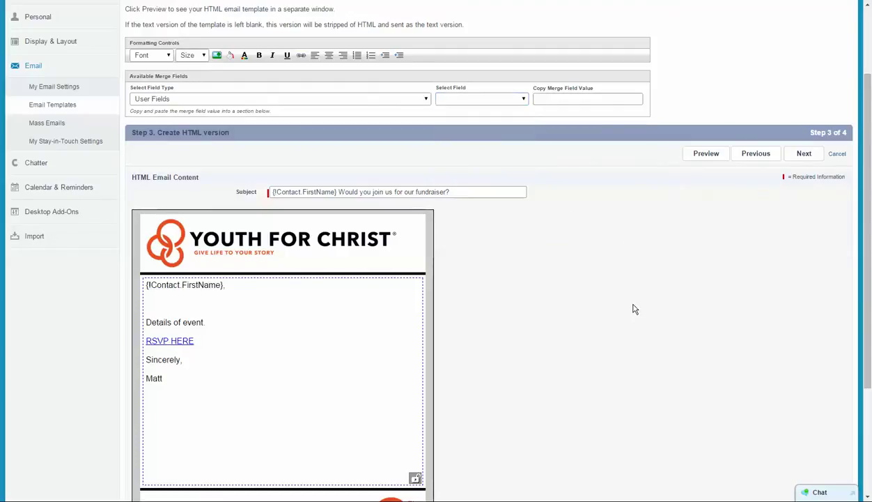
scroll(311, 393, "down", 2)
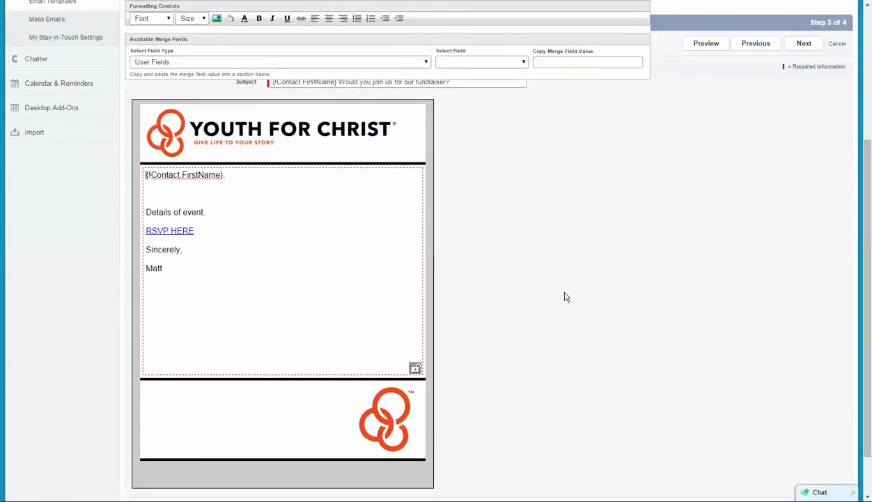
scroll(566, 302, "up", 2)
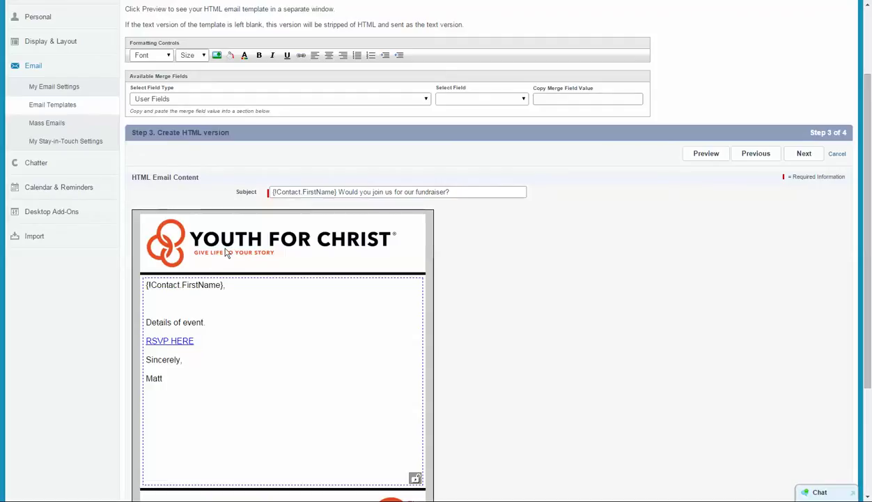
Continue to the text-only version, copy its text from the HTML version accepting the overwrite, and save the template.
left_click(804, 155)
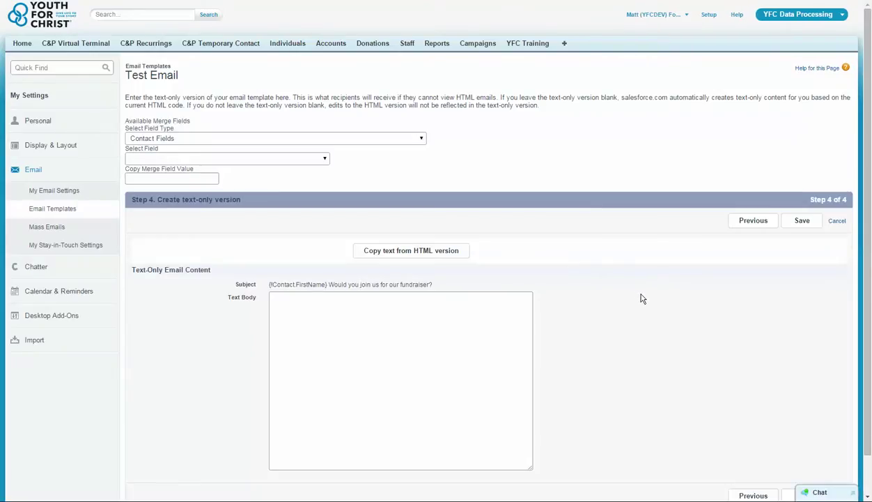
left_click(448, 257)
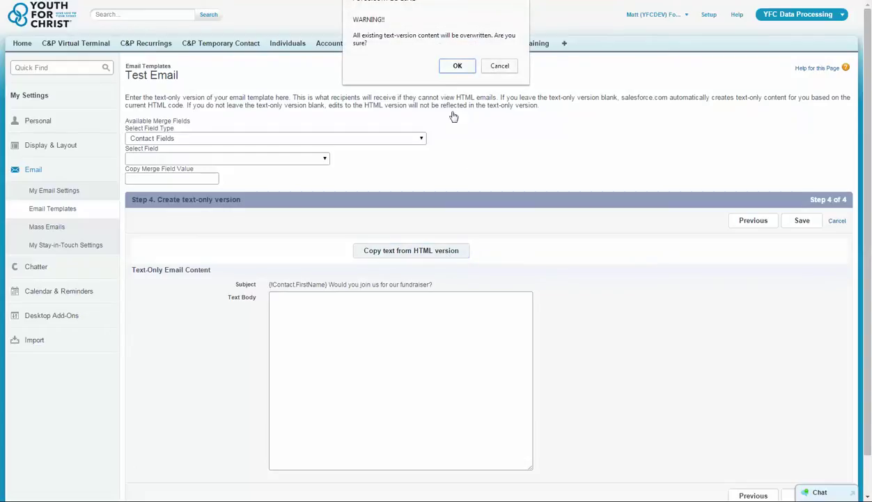
left_click(454, 66)
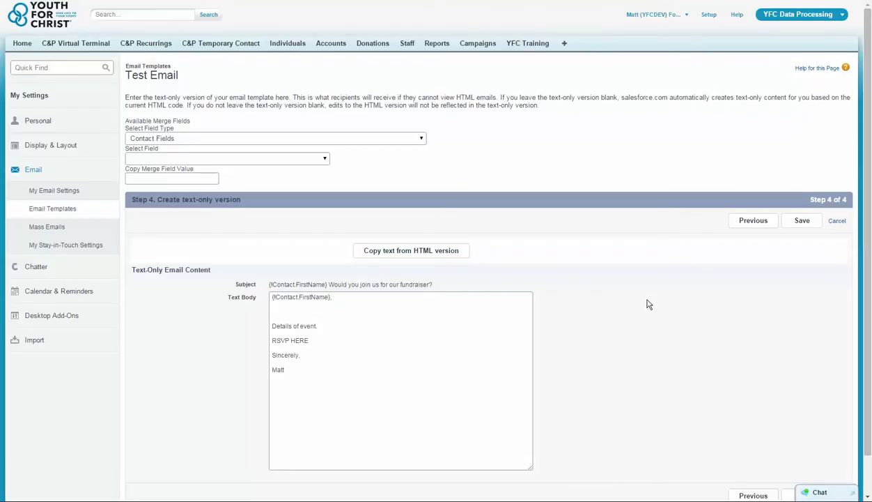
scroll(437, 312, "down", 1)
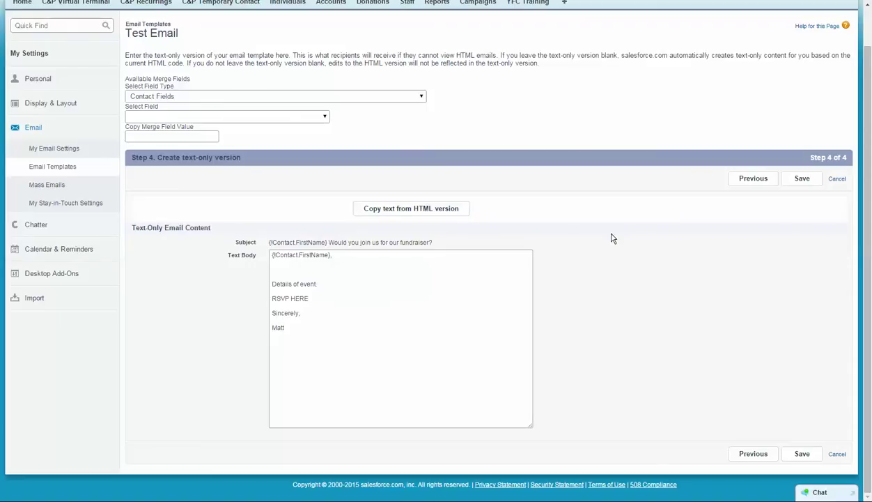
left_click(792, 183)
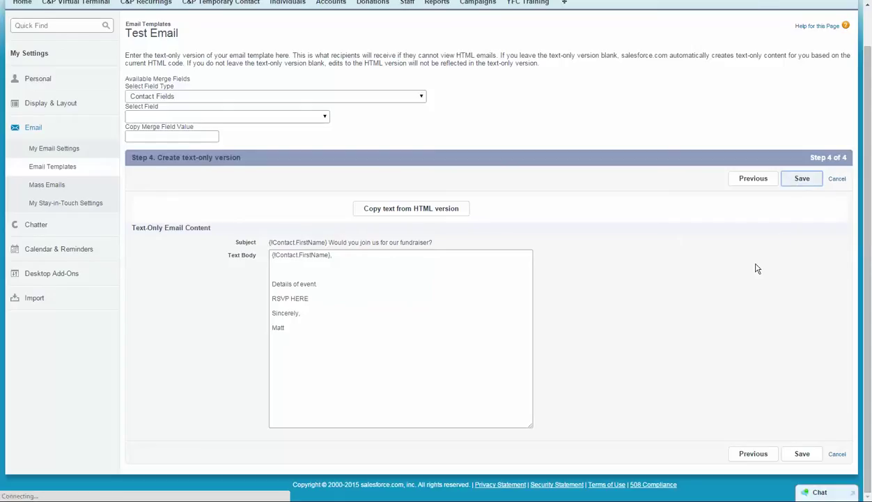
Review the saved Test Email template's details and its HTML and plain text previews, and return to the email templates list.
scroll(608, 359, "down", 5)
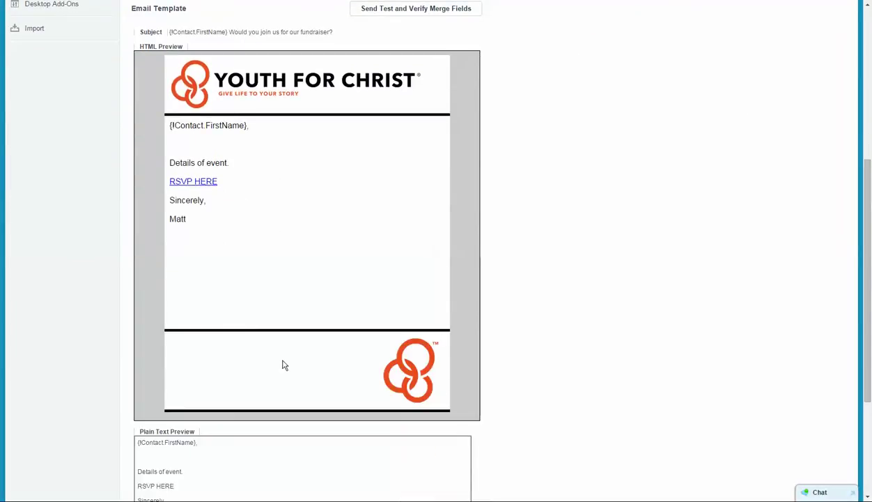
scroll(282, 362, "down", 3)
scroll(282, 360, "up", 5)
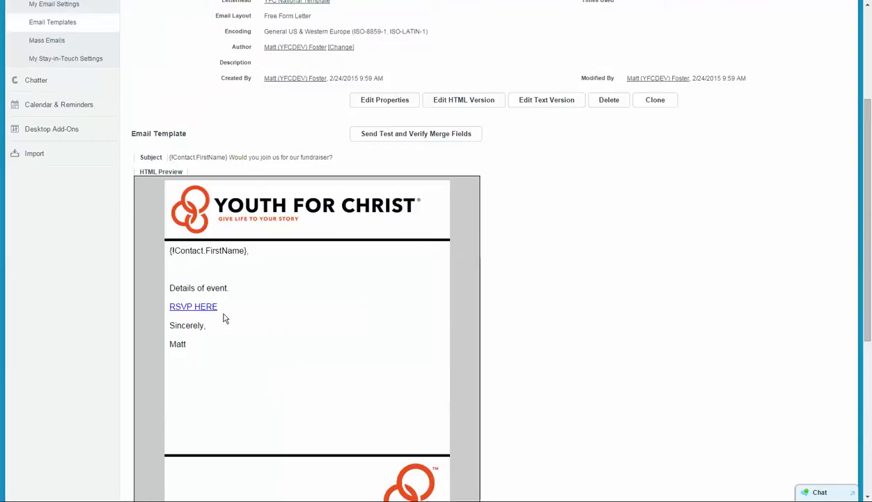
scroll(725, 289, "up", 3)
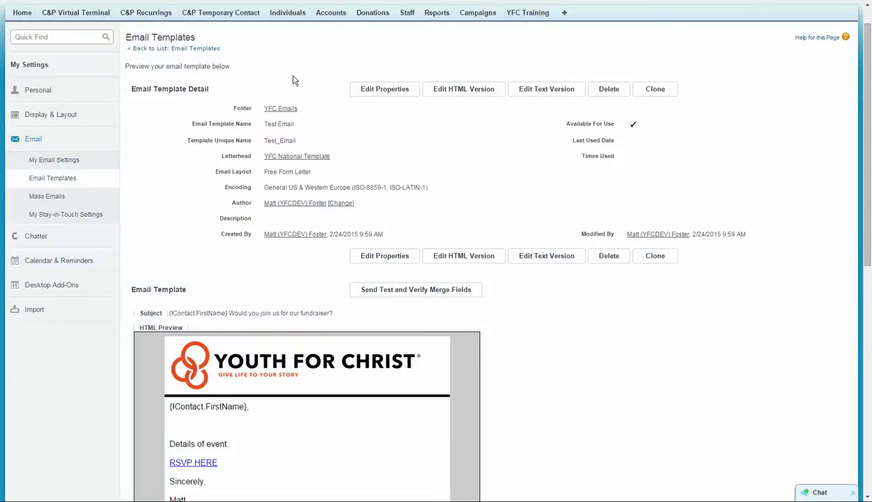
left_click(53, 178)
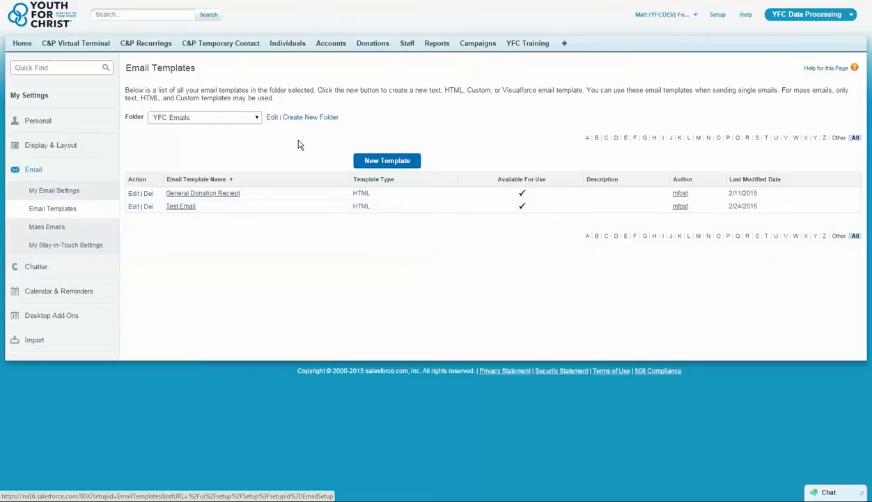
Open the contact's record from the recent individuals and start a new email from its Activity History.
left_click(291, 45)
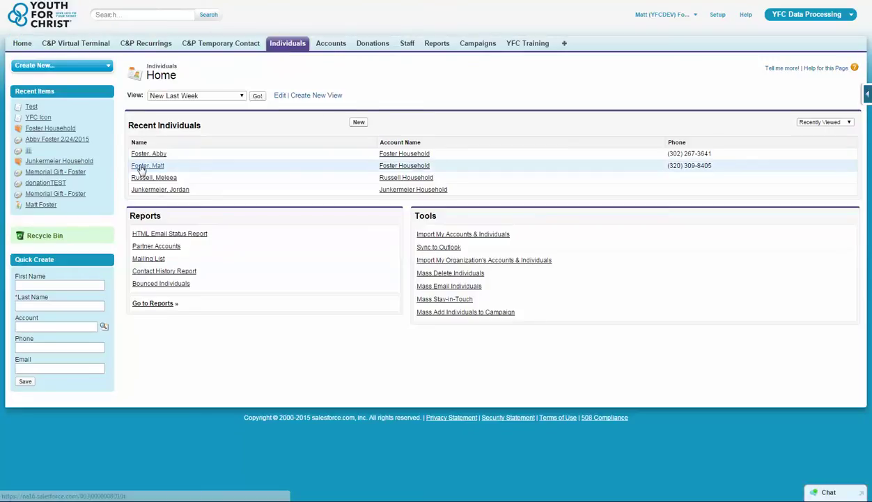
left_click(143, 167)
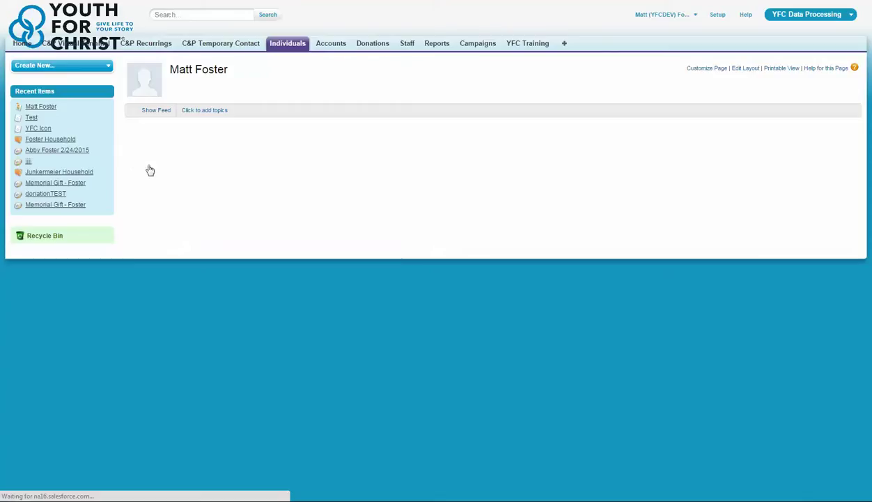
scroll(521, 206, "down", 9)
scroll(394, 292, "down", 1)
scroll(409, 386, "down", 1)
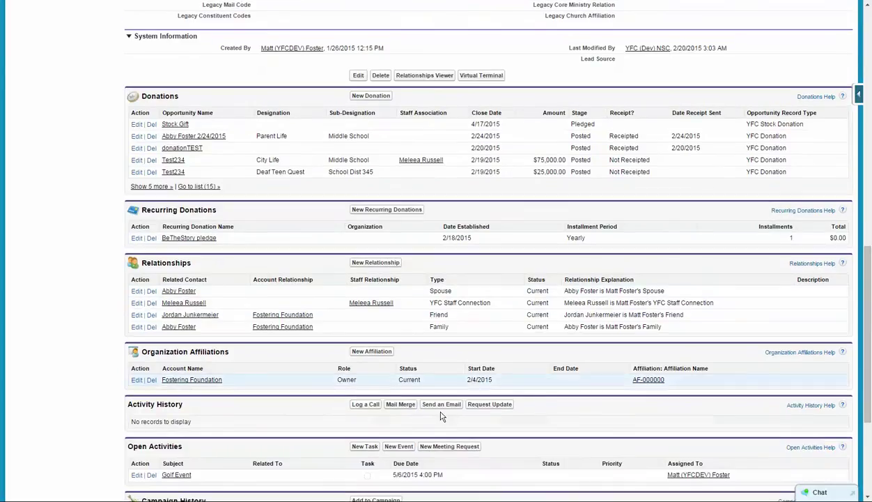
left_click(440, 405)
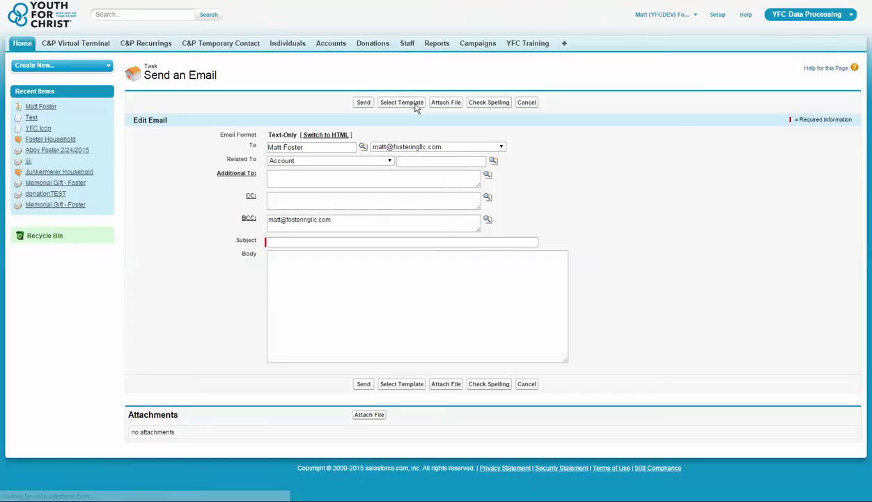
Fill the message with the Test Email template, check the merged letter, and send it to the contact.
left_click(411, 106)
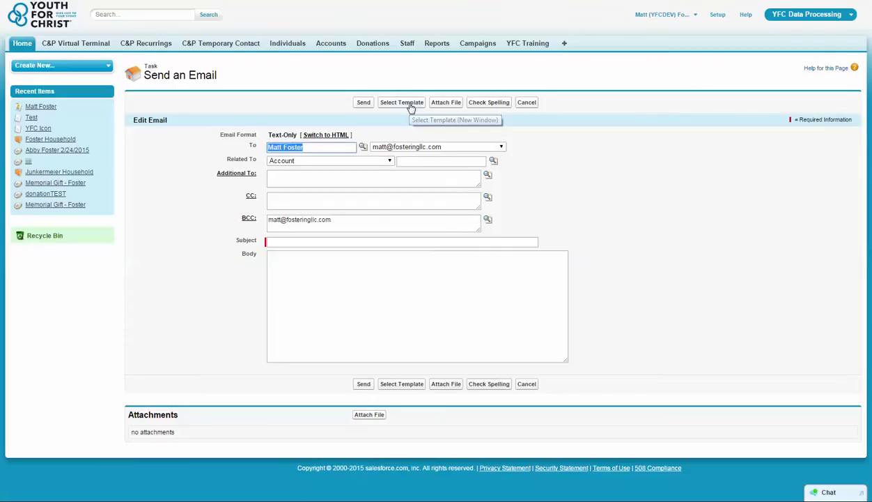
left_click(122, 194)
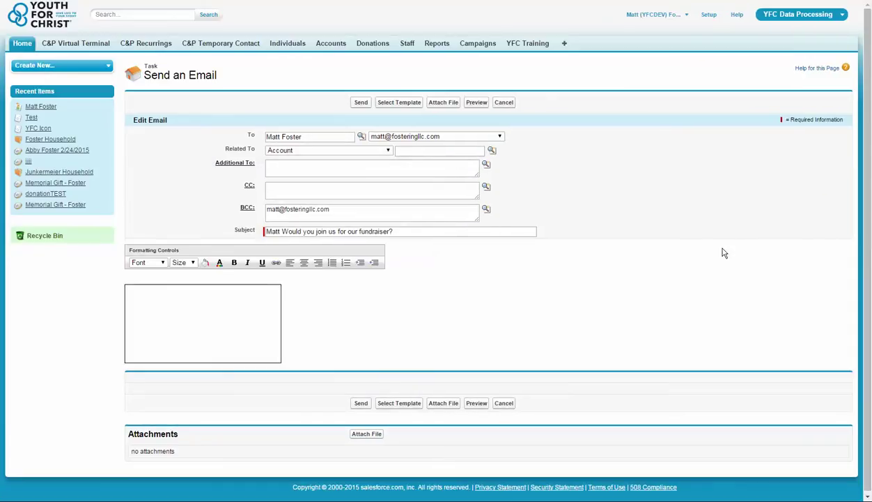
scroll(724, 253, "down", 1)
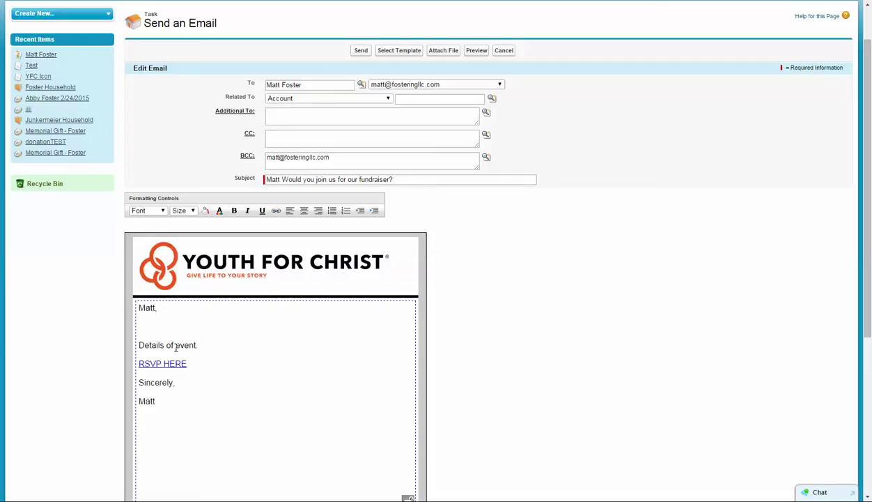
scroll(610, 333, "down", 2)
scroll(610, 333, "down", 2)
scroll(561, 284, "up", 5)
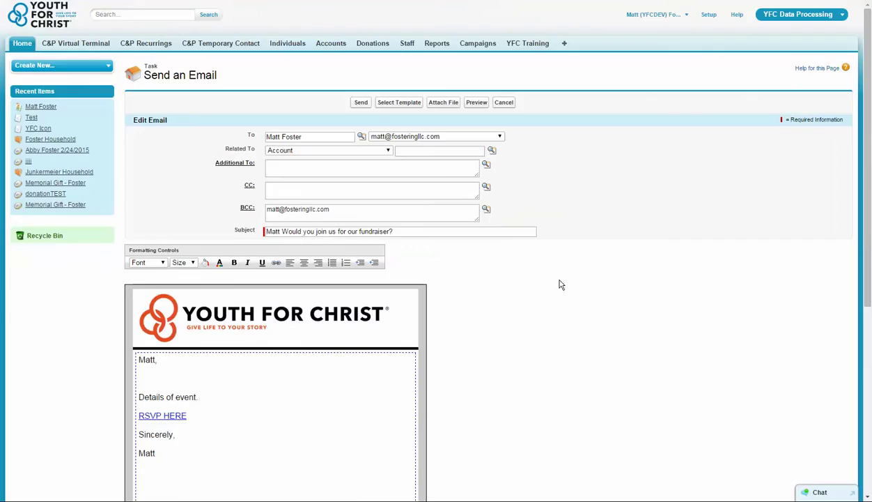
left_click(361, 103)
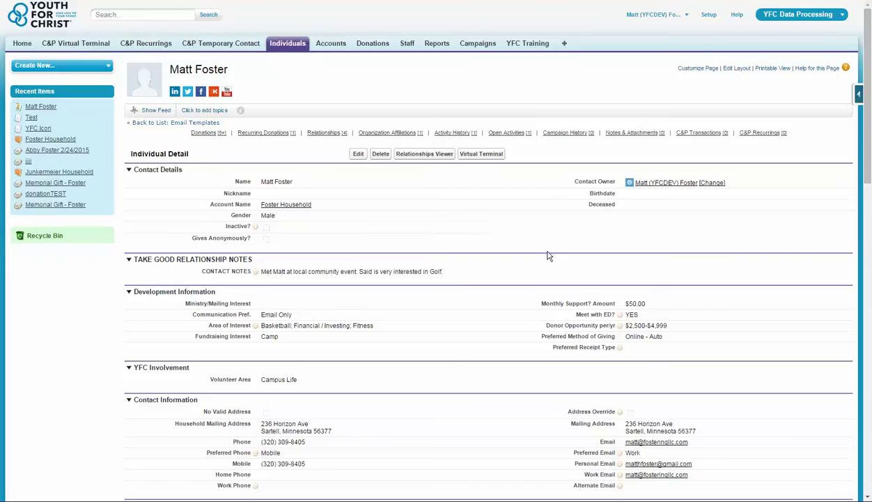
Check the Activity History on the contact's record for the sent email and return to the start of the record.
scroll(548, 257, "down", 2)
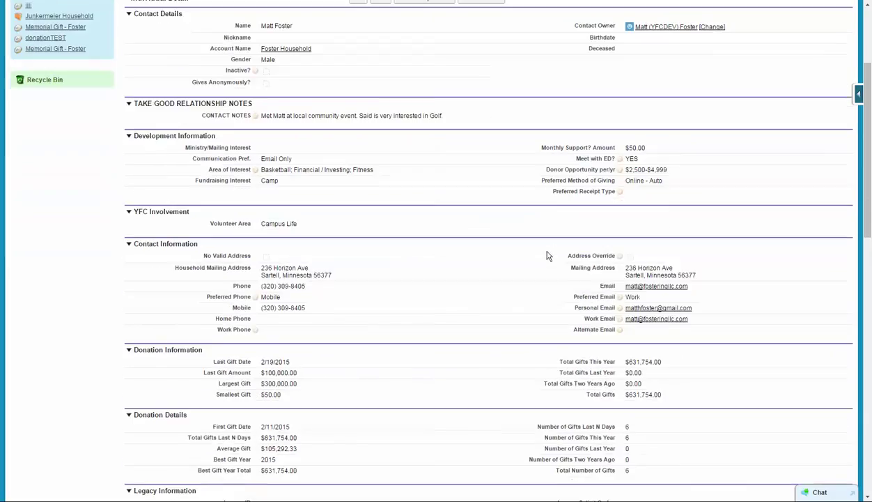
scroll(547, 265, "down", 3)
scroll(545, 274, "down", 6)
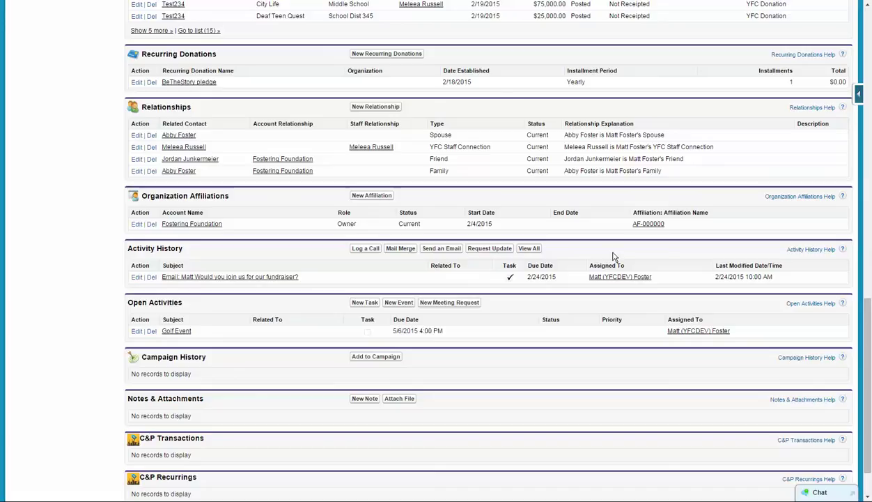
scroll(613, 256, "up", 15)
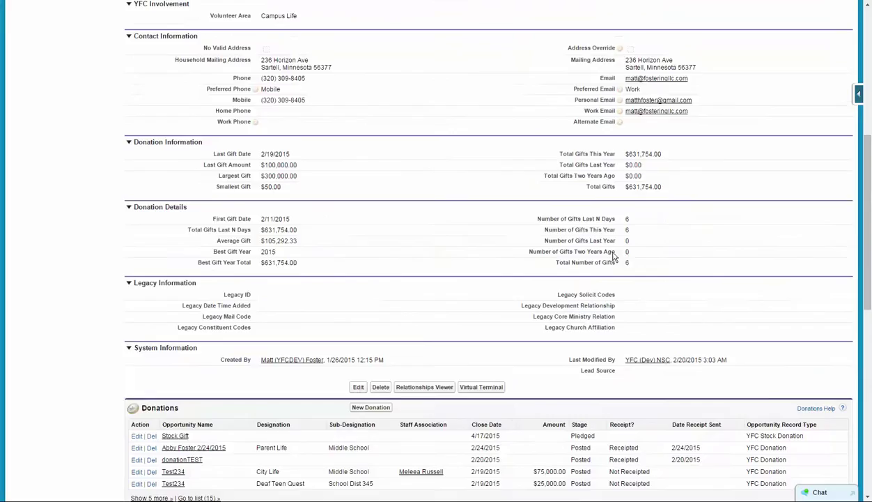
scroll(613, 256, "up", 2)
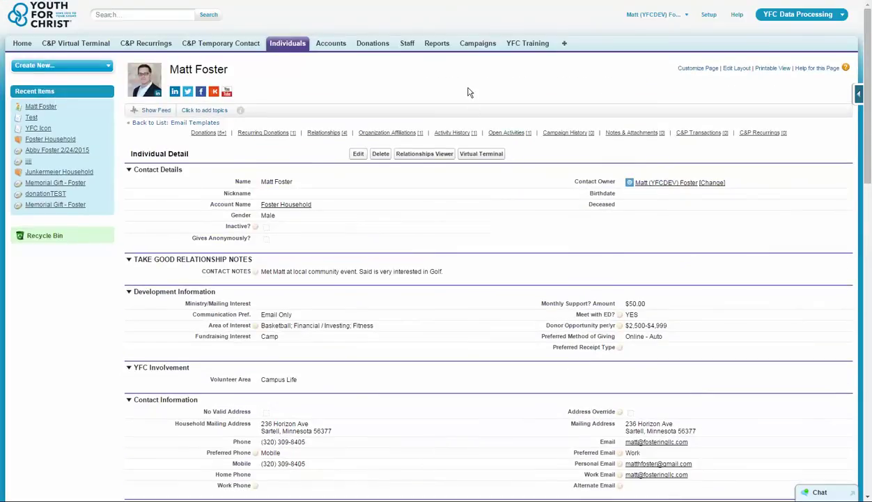